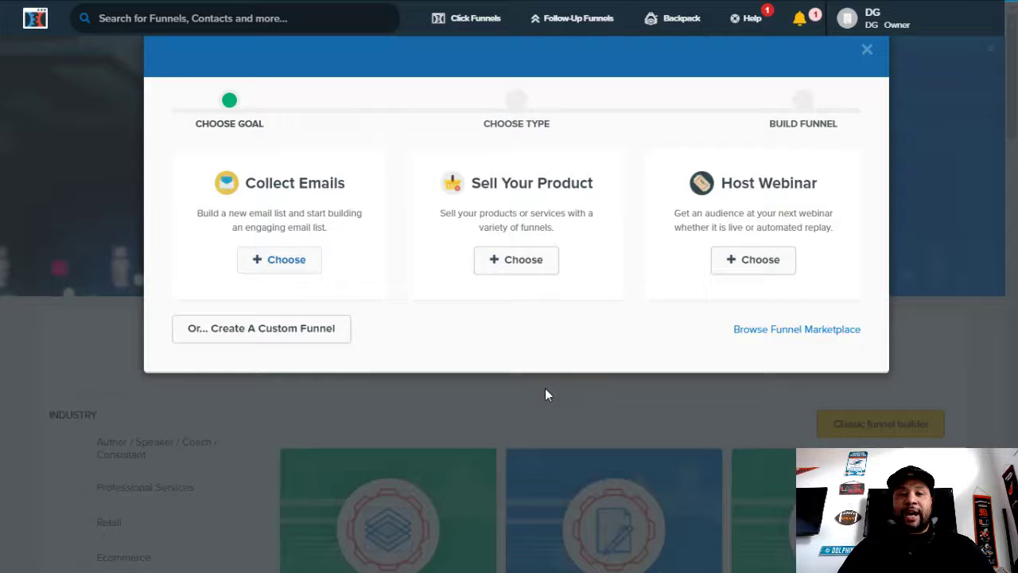
- Create a Sell Your Product sales funnel named 'Tripwire YT'
click(522, 262)
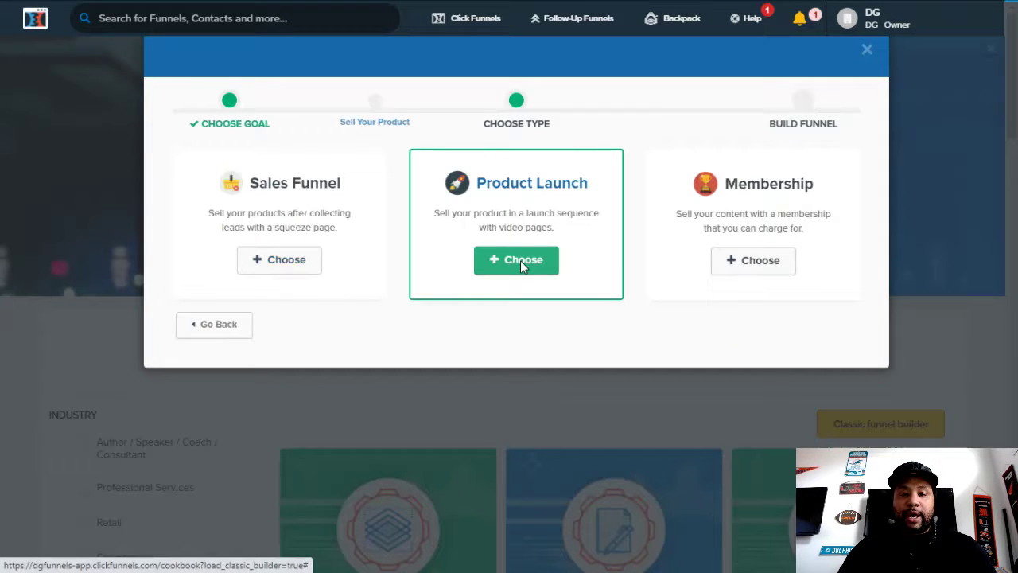
click(292, 267)
click(250, 182)
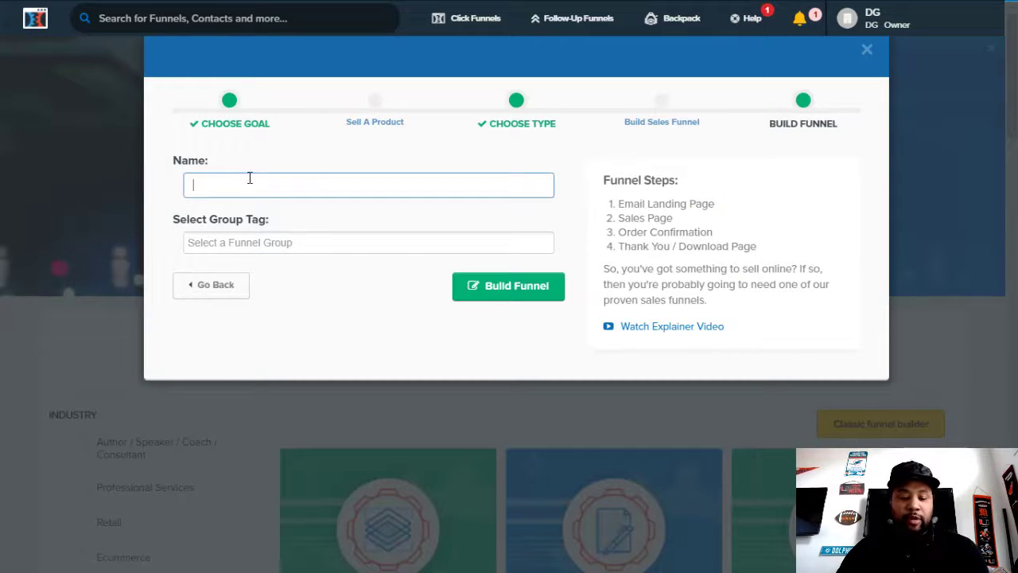
text(Tripwire)
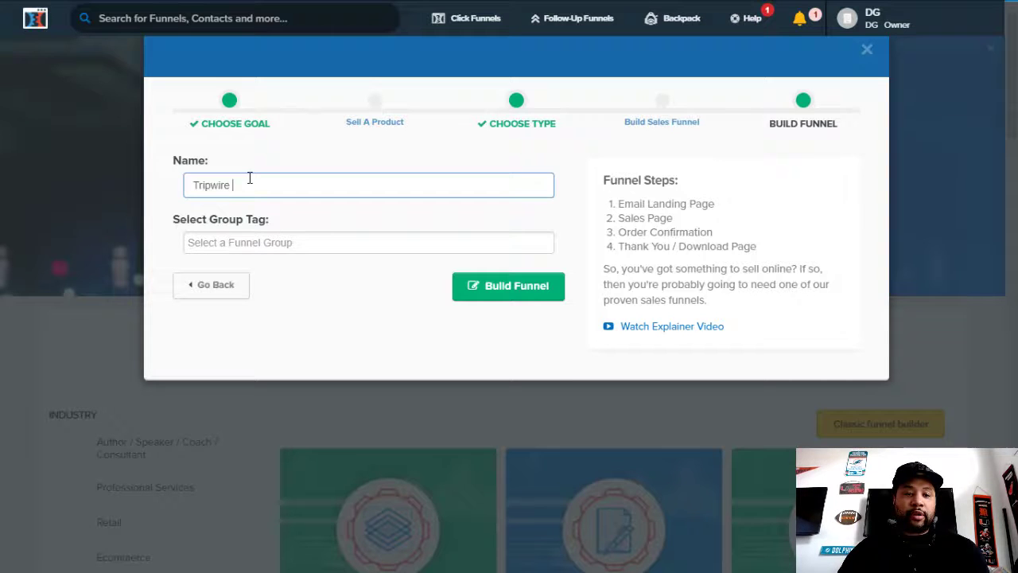
text( YT)
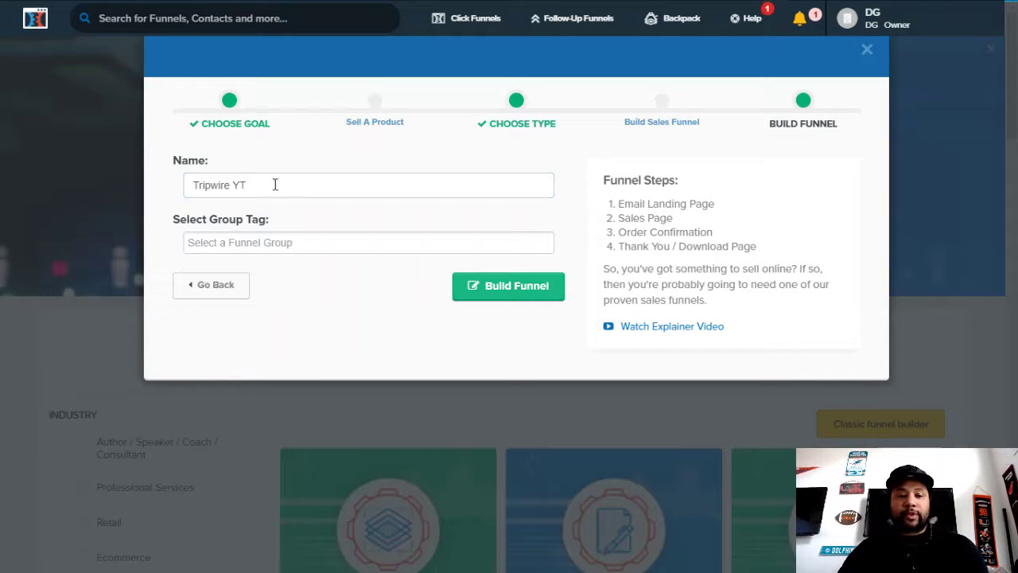
click(510, 300)
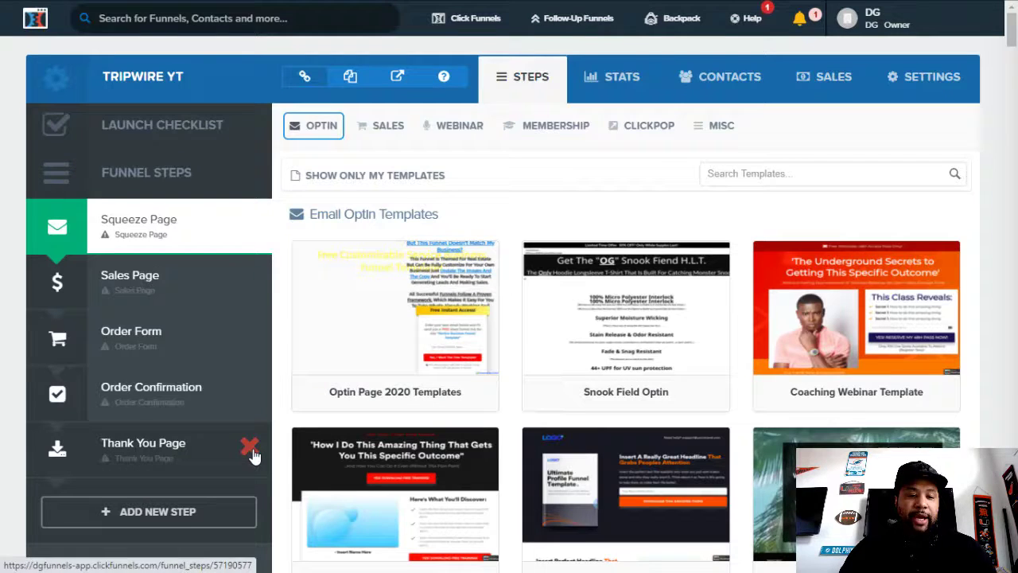
- Delete the Thank You Page step from the funnel and confirm the deletion
click(249, 447)
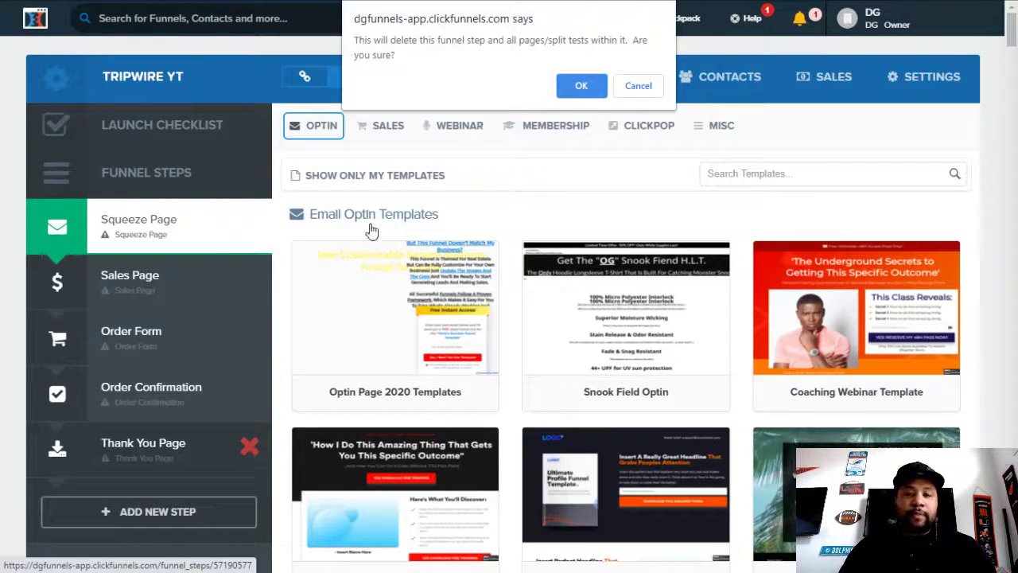
click(592, 92)
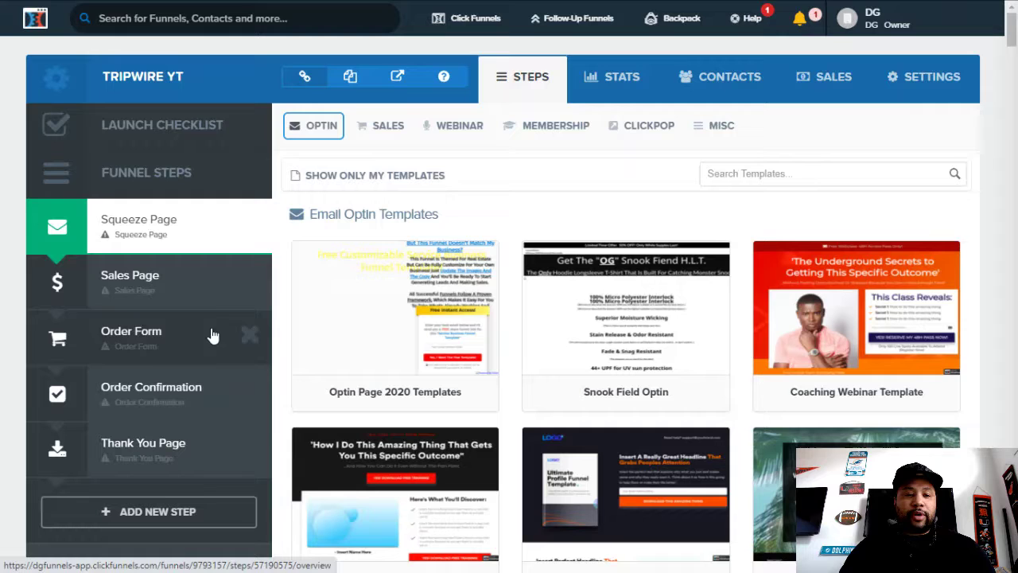
click(251, 280)
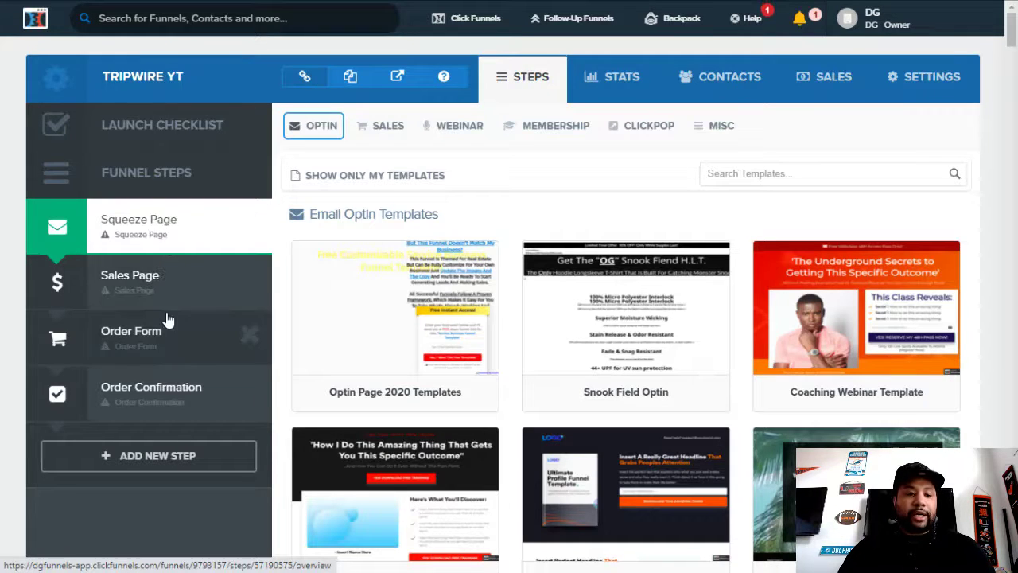
- Create a step named OTO, drag it above Order Confirmation, then delete the Sales Page step
click(148, 461)
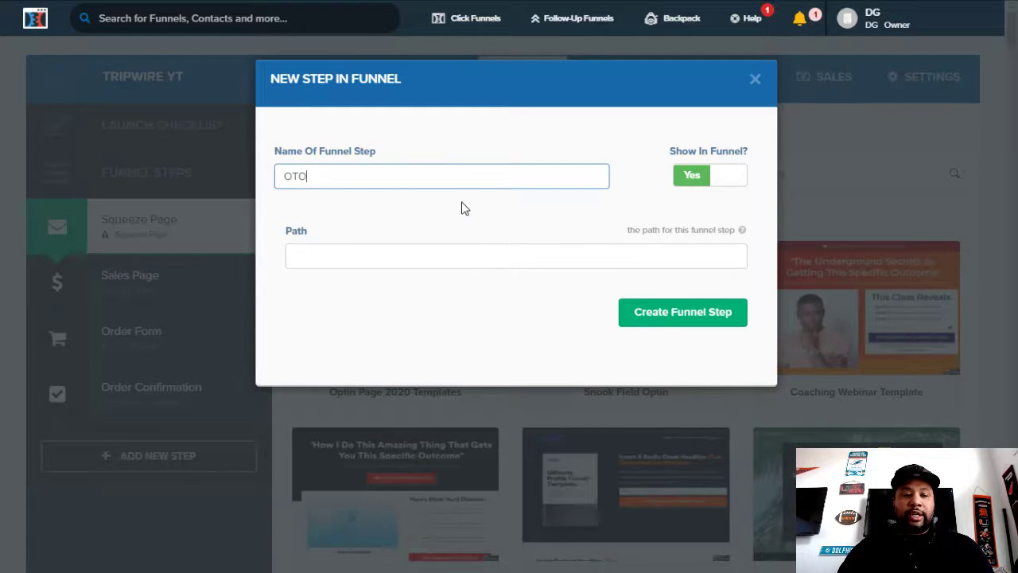
text(OTO)
click(684, 318)
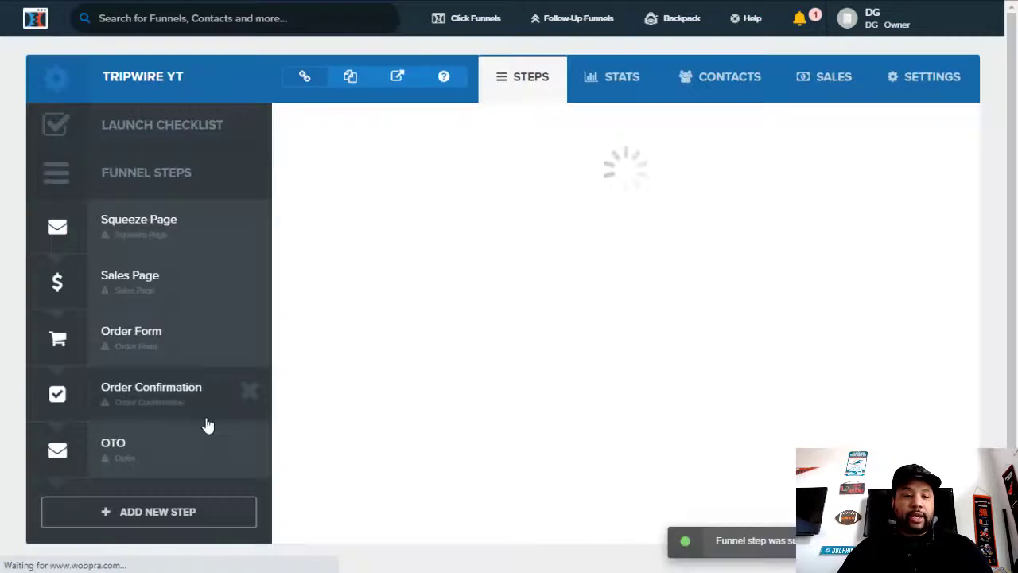
click(159, 470)
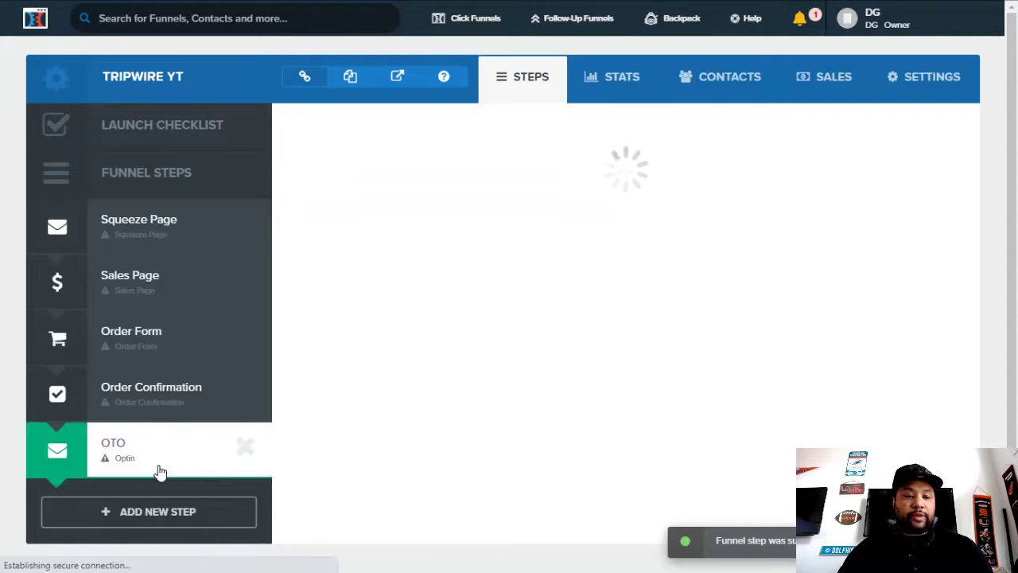
drag(159, 464, 161, 397)
click(250, 279)
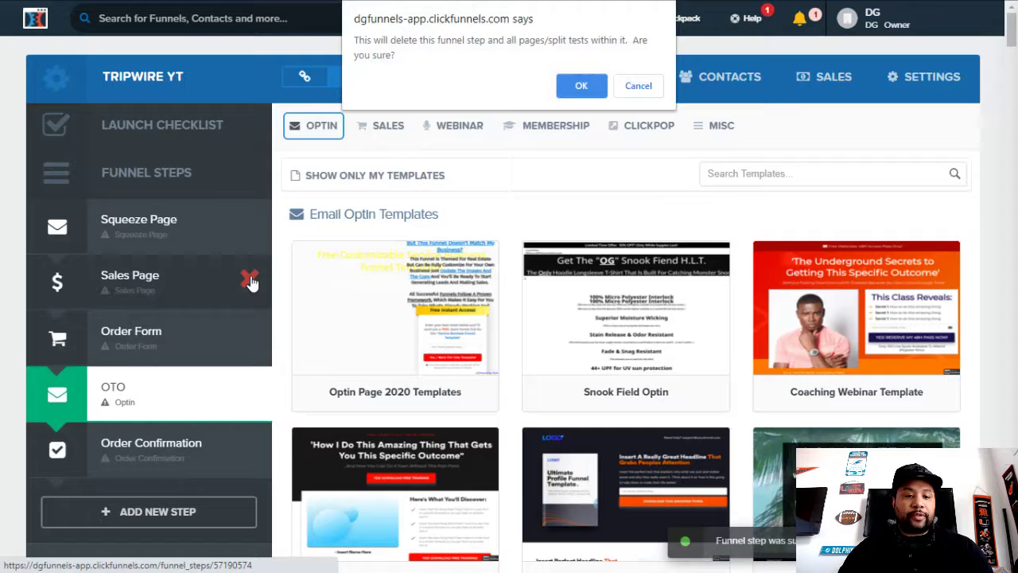
click(582, 86)
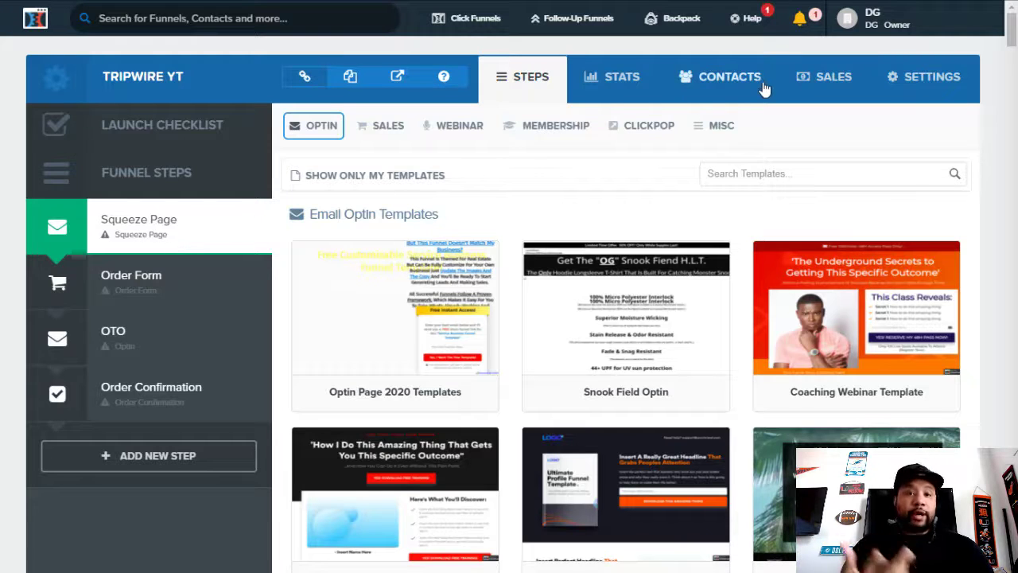
- Apply the Mother Funnel PLF 10 pain-point opt-in template to the Squeeze Page step
drag(1011, 20, 1011, 283)
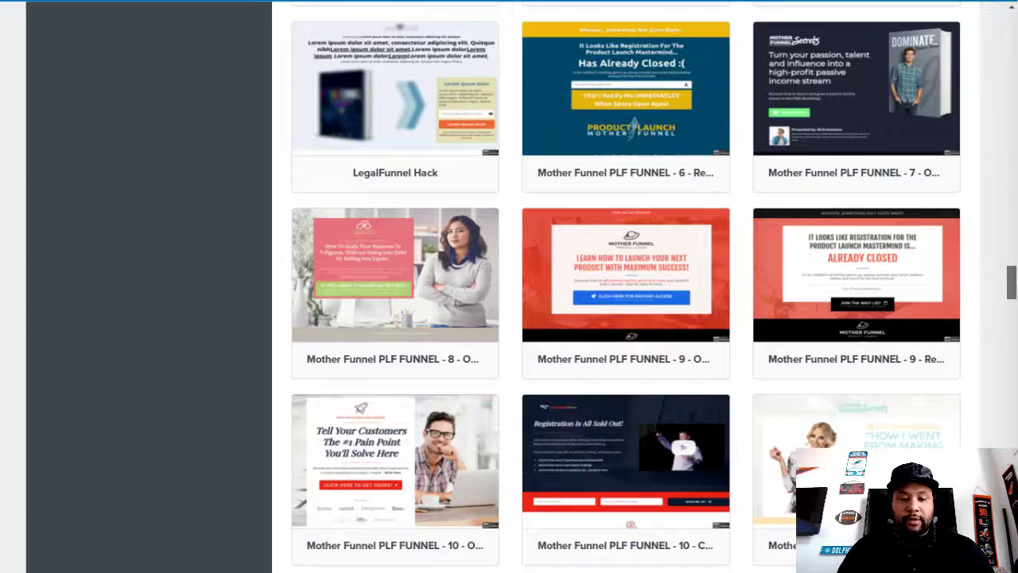
drag(1011, 283, 1011, 285)
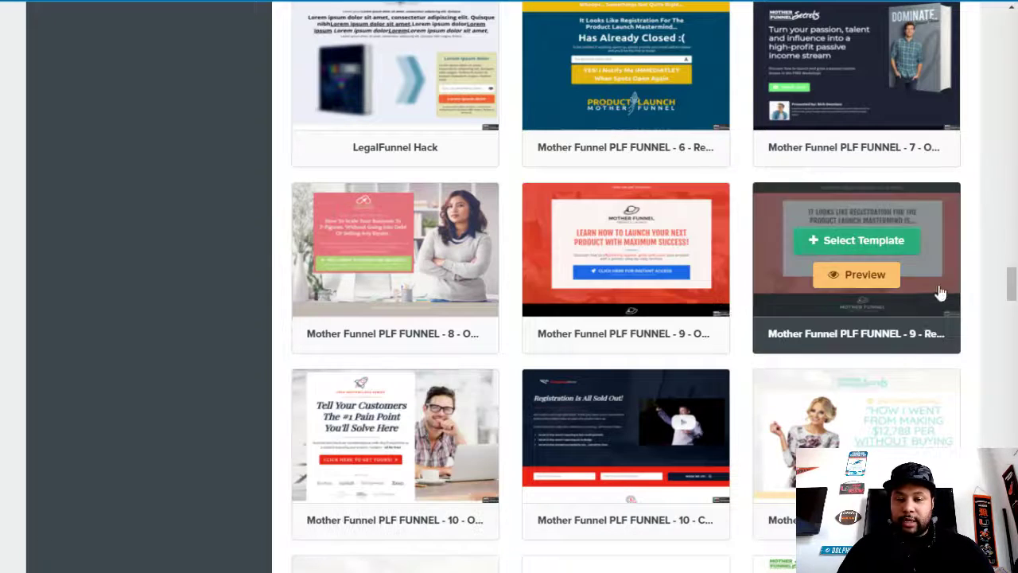
mouse_move(419, 432)
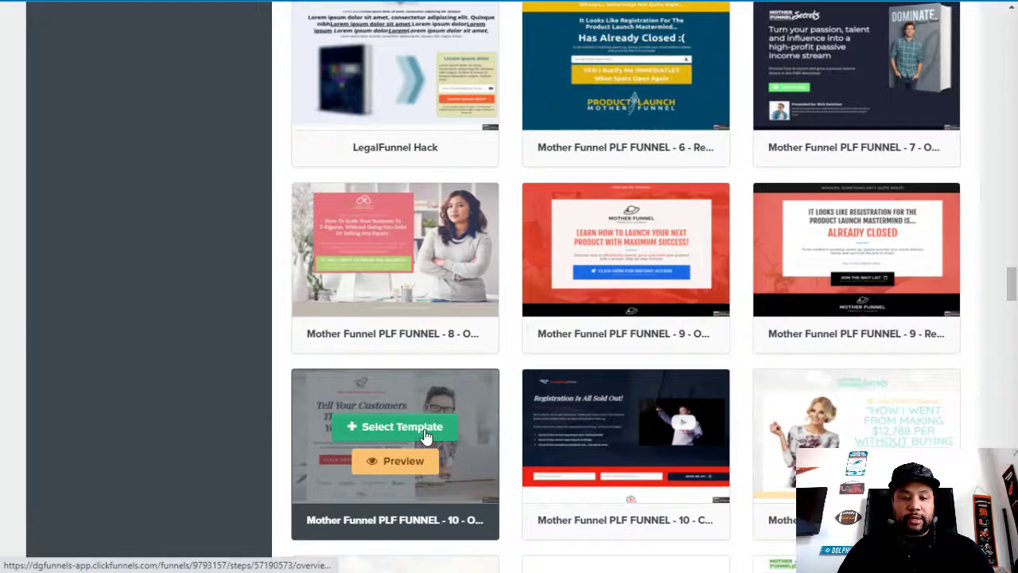
click(400, 427)
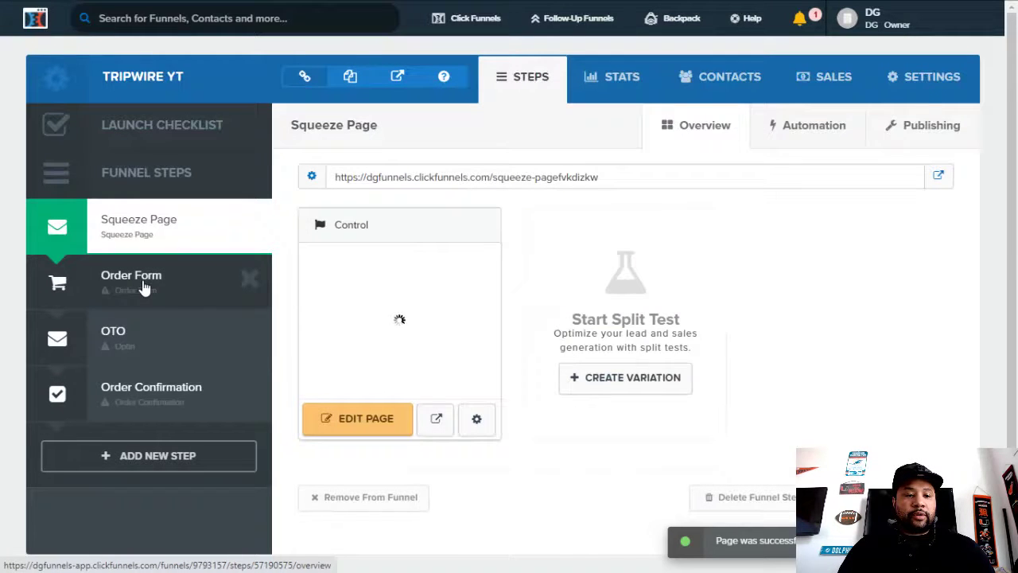
click(130, 277)
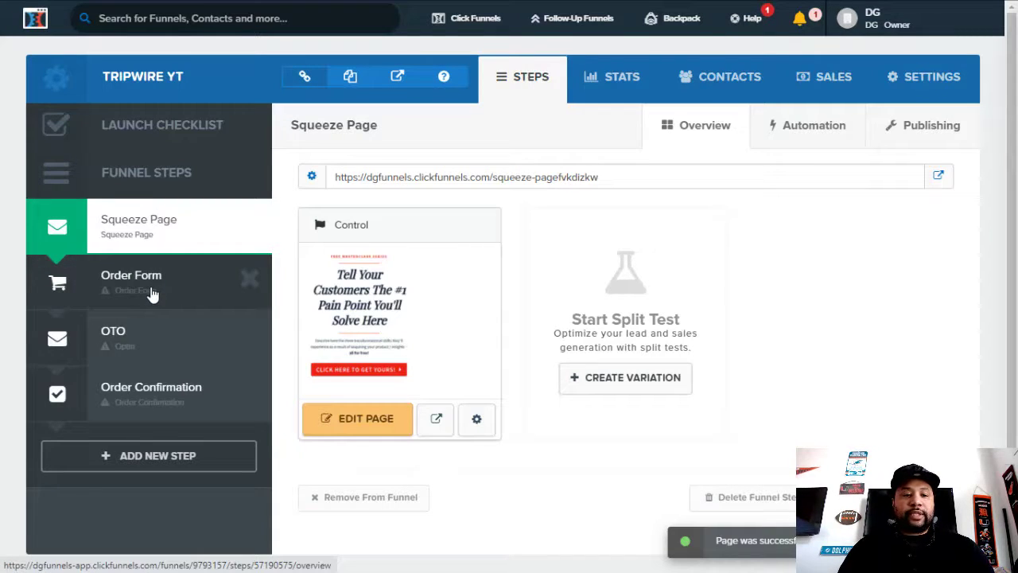
- Search the Order Form step's templates for 'trip wire' and filter by that tag
click(151, 294)
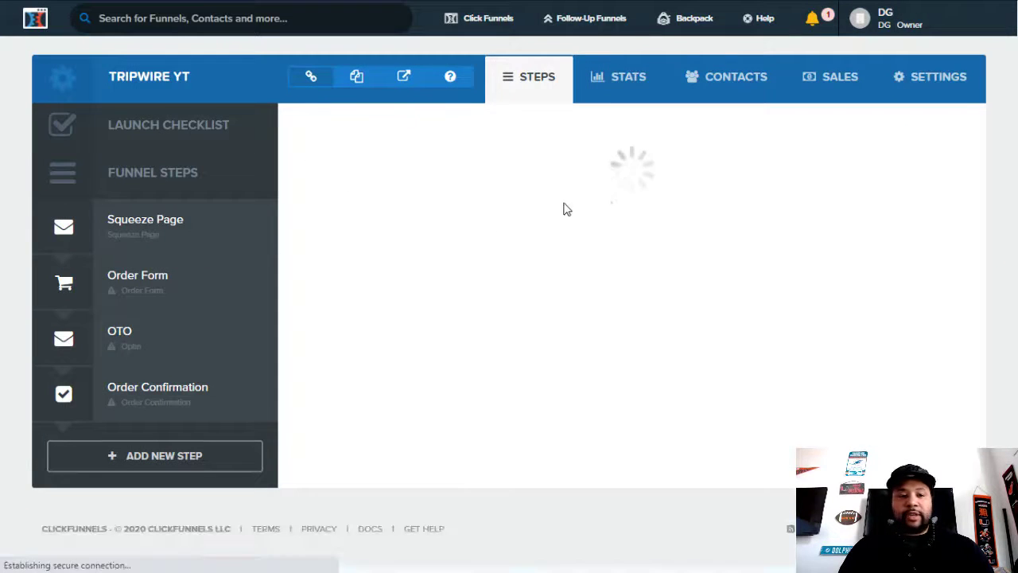
click(761, 181)
text(t)
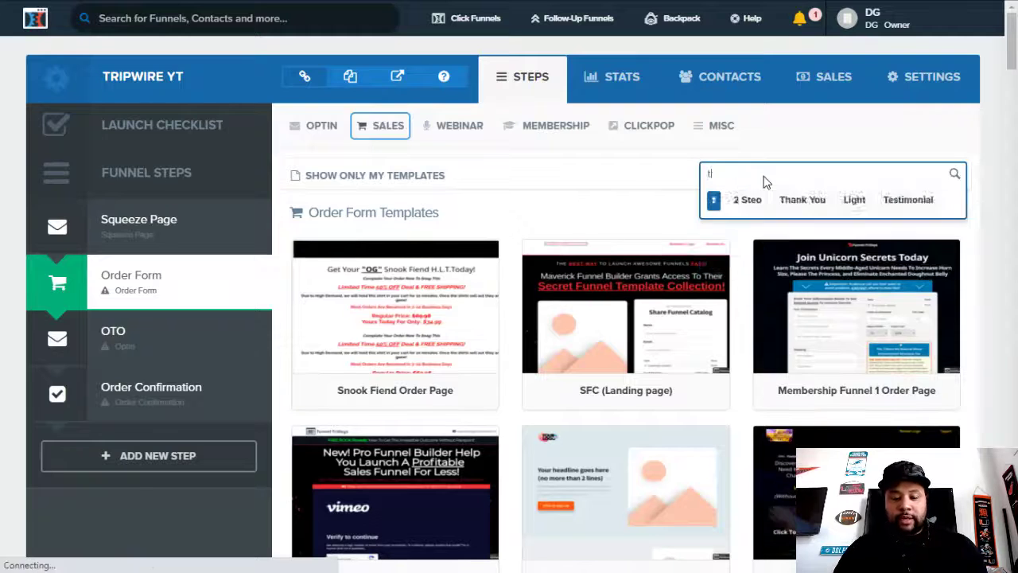
text(rip wire)
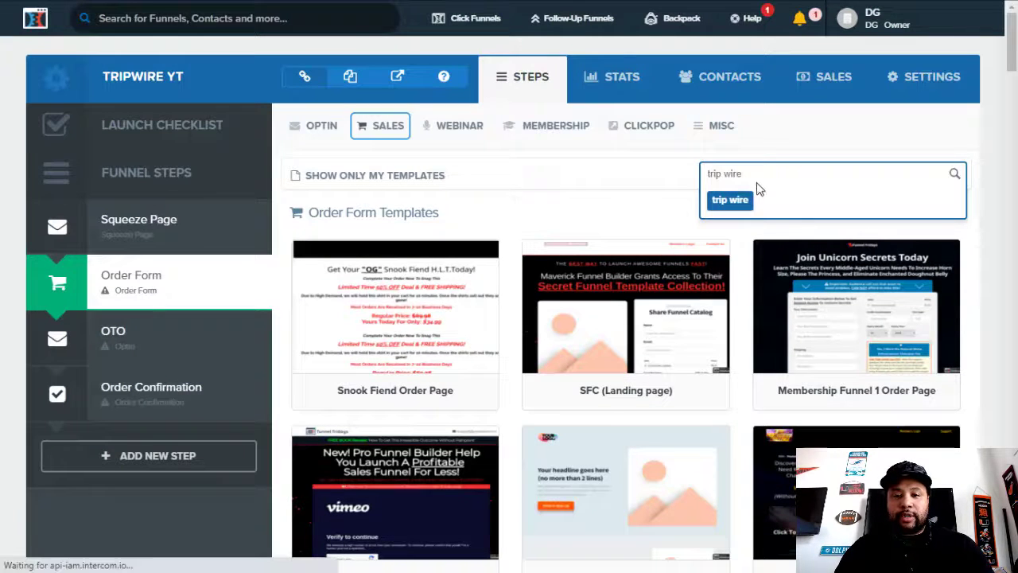
click(719, 198)
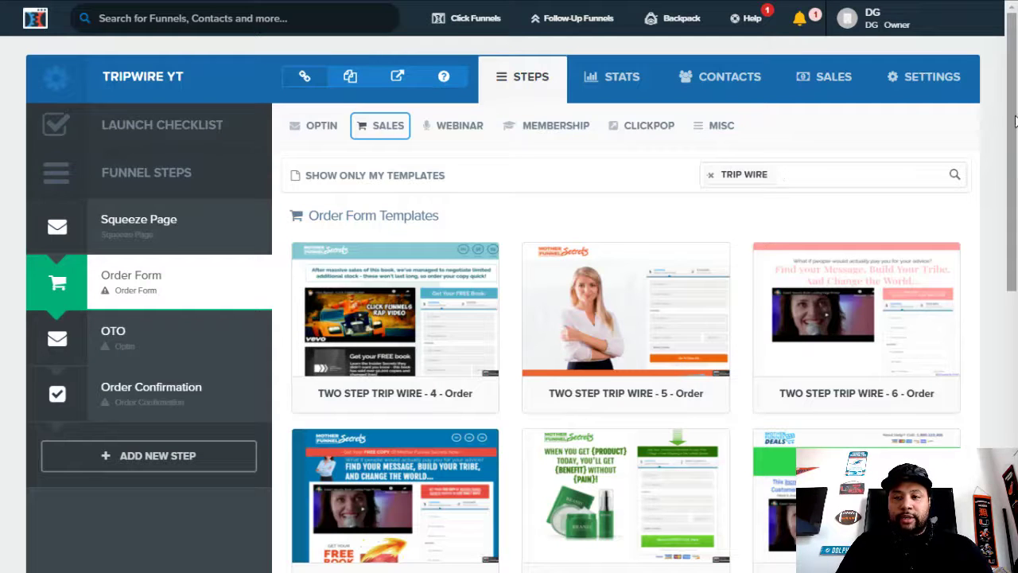
drag(1015, 115, 1004, 187)
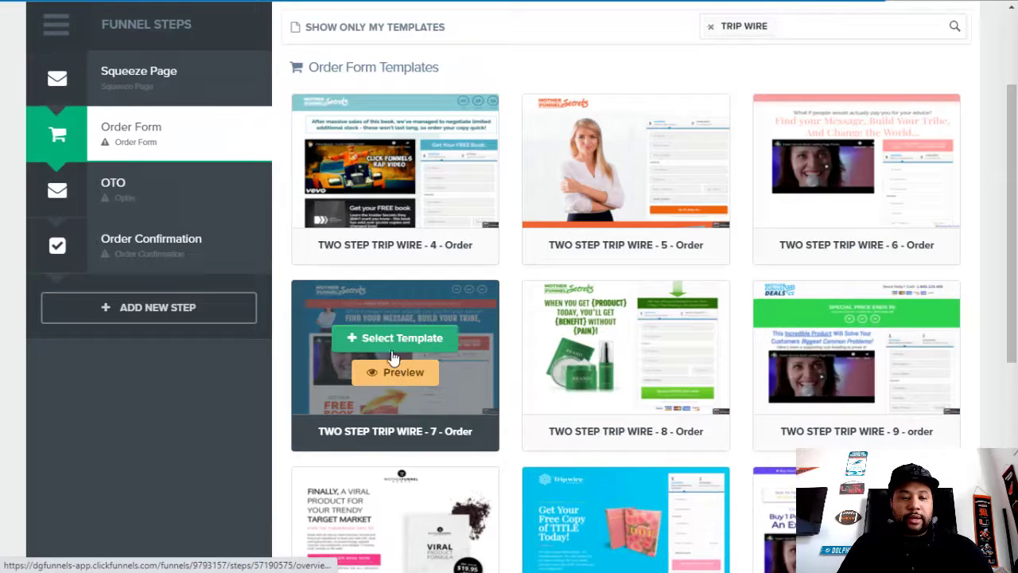
- Preview the TWO STEP TRIP WIRE - 7 order template, then close the preview
click(399, 379)
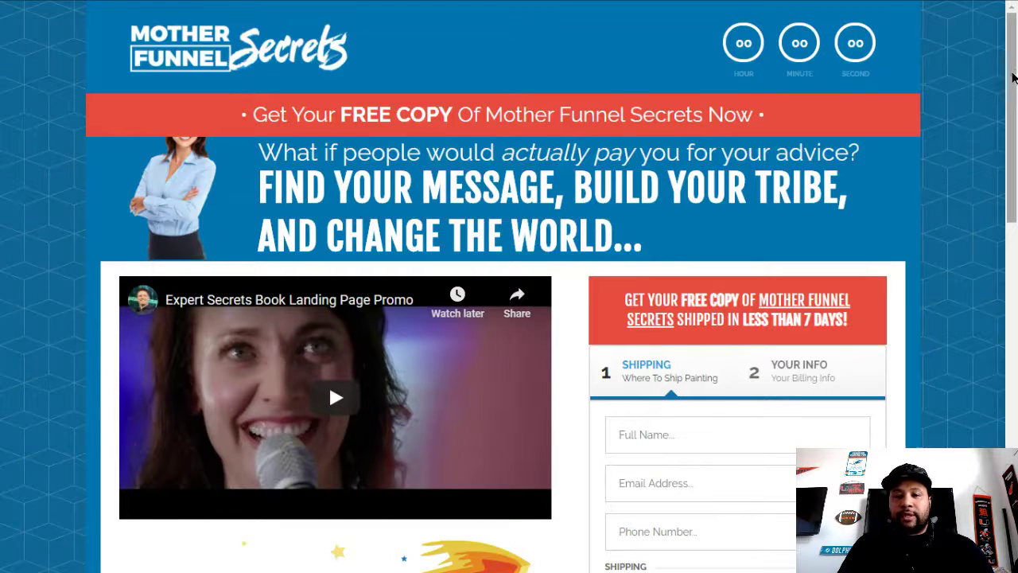
mouse_move(1014, 78)
mouse_down()
mouse_move(1014, 86)
mouse_move(1013, 67)
mouse_up()
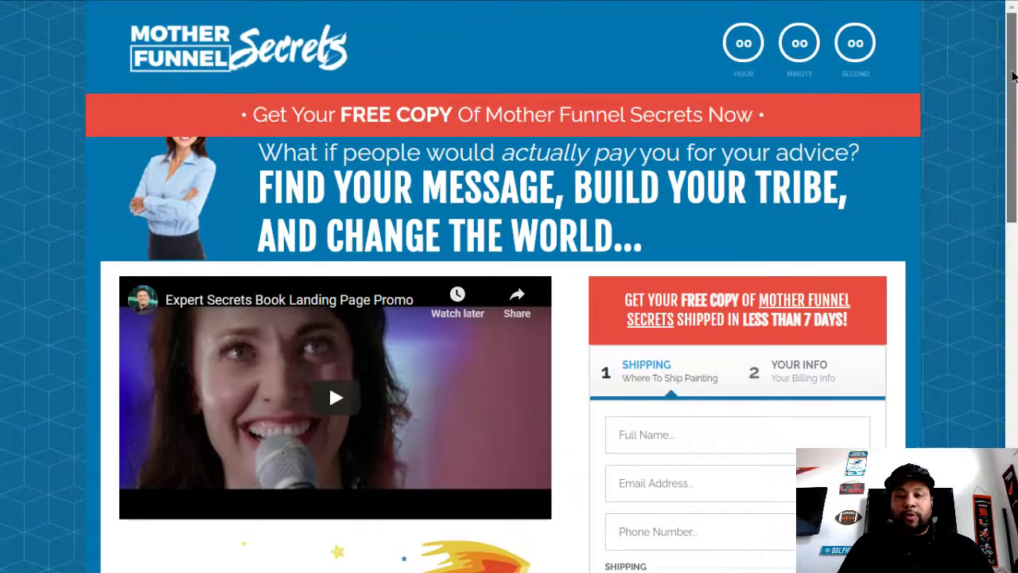
drag(1014, 74, 1013, 224)
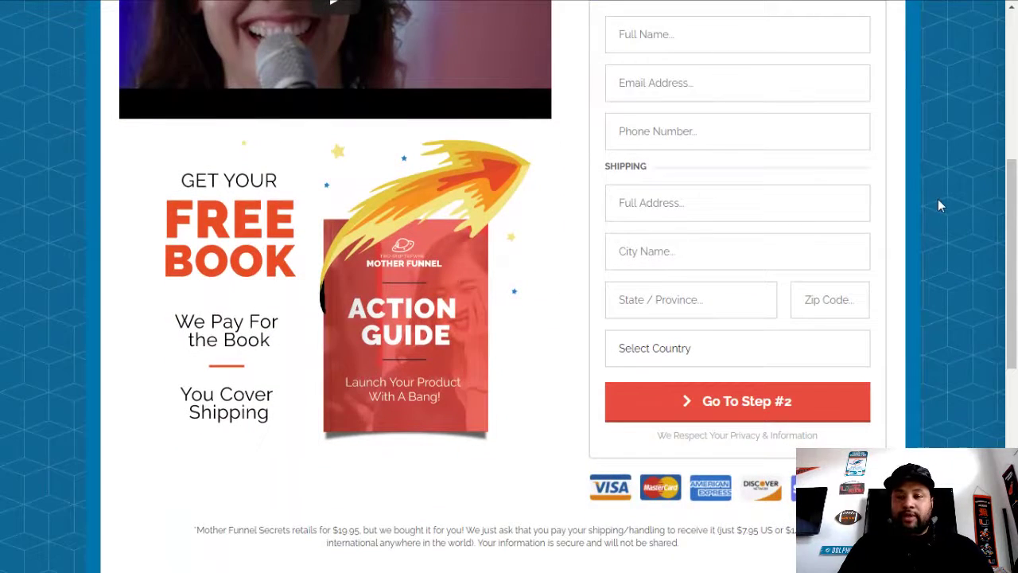
drag(1015, 186, 1014, 32)
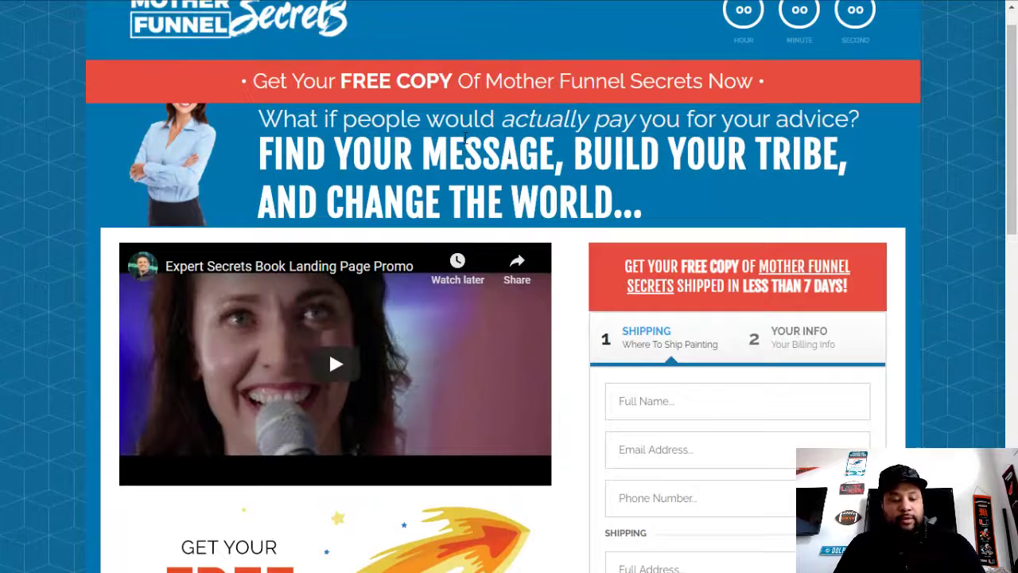
key(Escape)
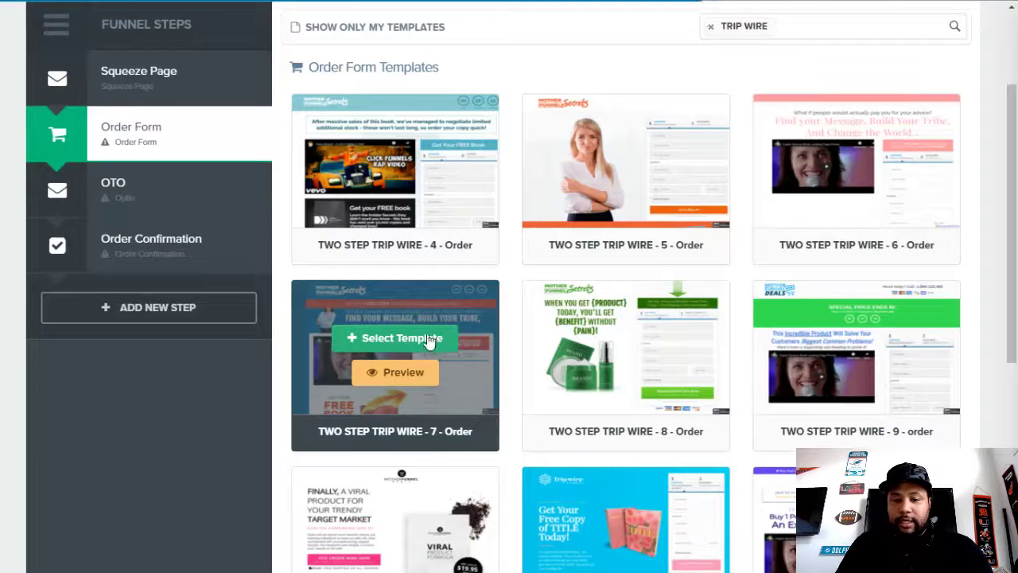
- Review the full TWO STEP TRIP WIRE - 10 template and select it for the Order Form
scroll(1012, 223, down, 3)
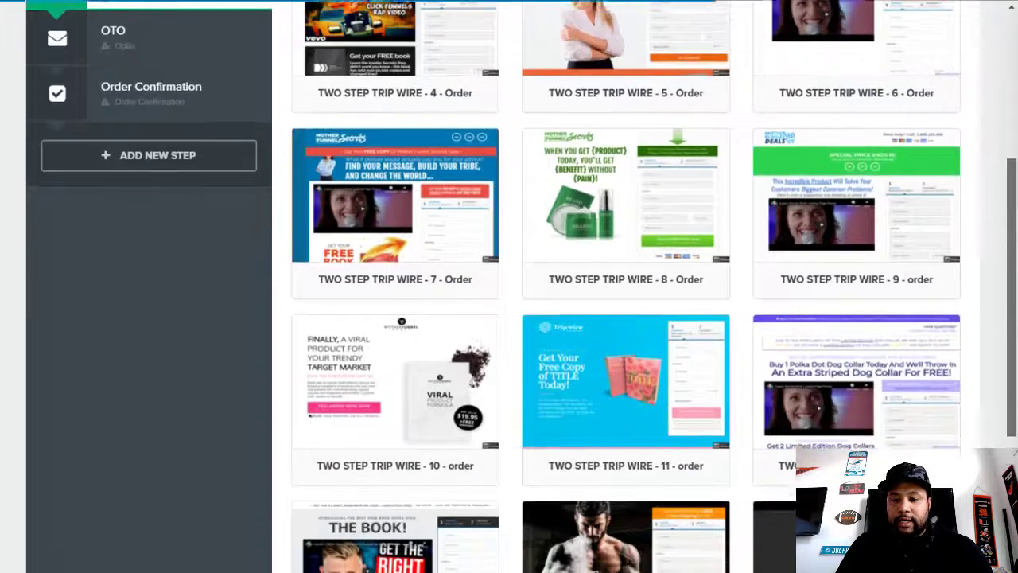
scroll(523, 310, down, 1)
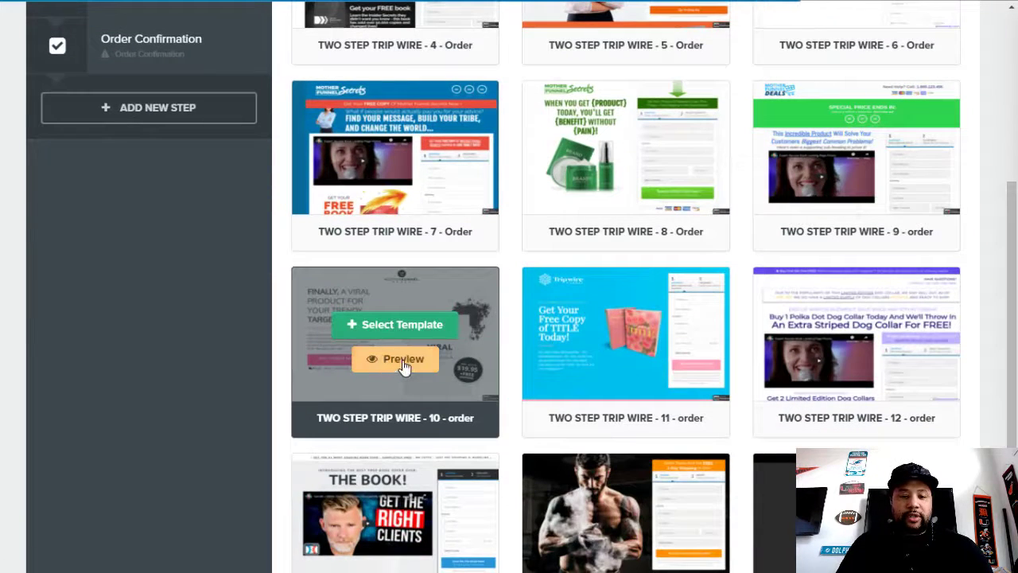
click(402, 362)
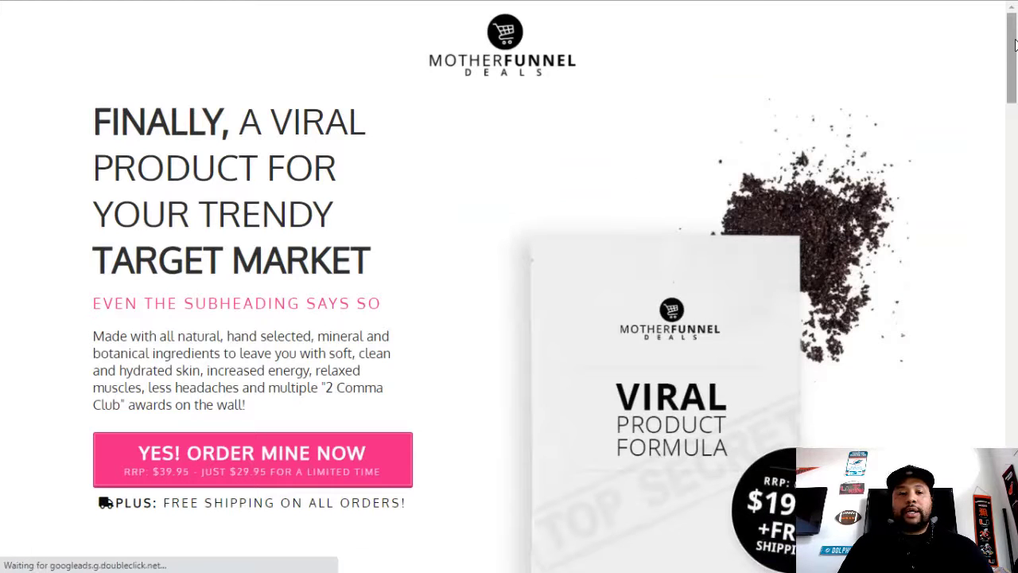
scroll(1014, 70, down, 2)
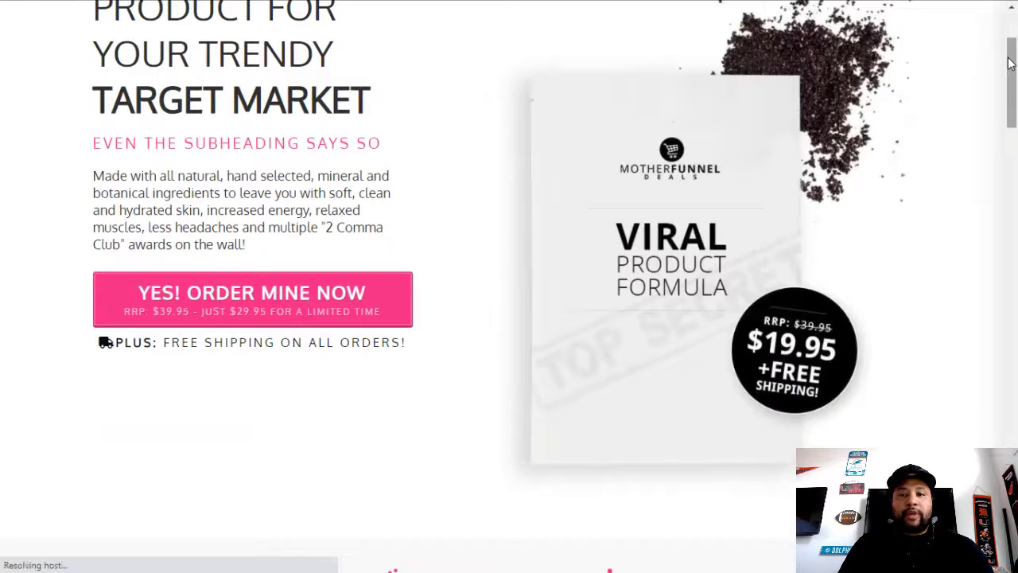
scroll(1014, 74, down, 5)
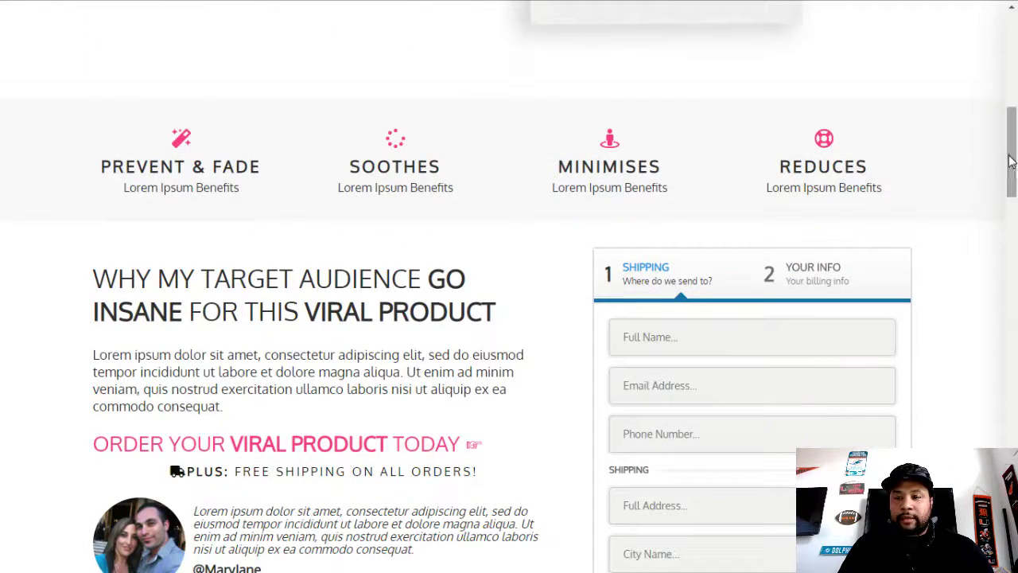
drag(1010, 159, 1014, 293)
scroll(782, 263, up, 3)
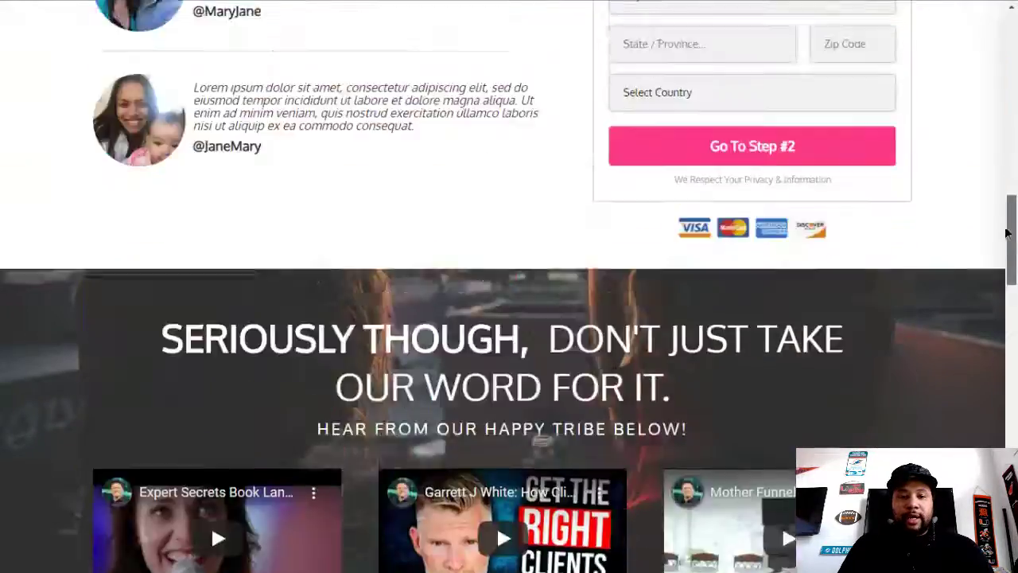
scroll(496, 245, down, 4)
scroll(496, 234, down, 10)
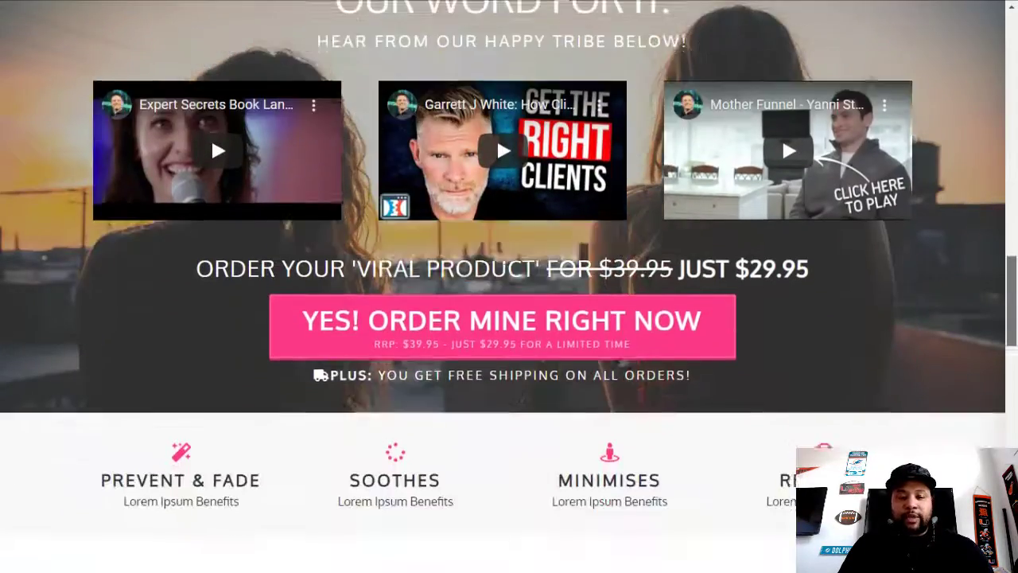
scroll(503, 286, down, 9)
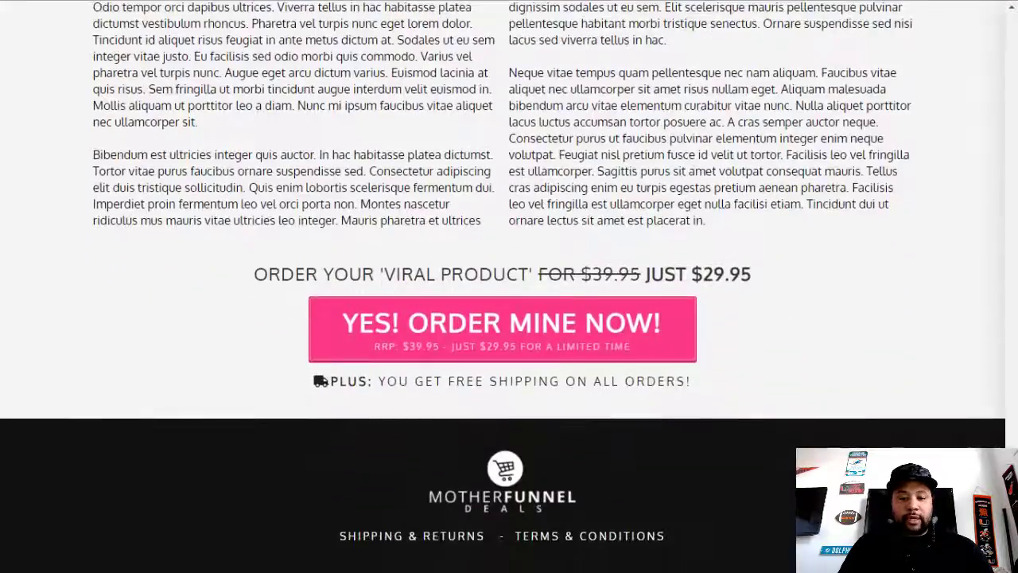
scroll(782, 221, up, 18)
scroll(781, 221, up, 20)
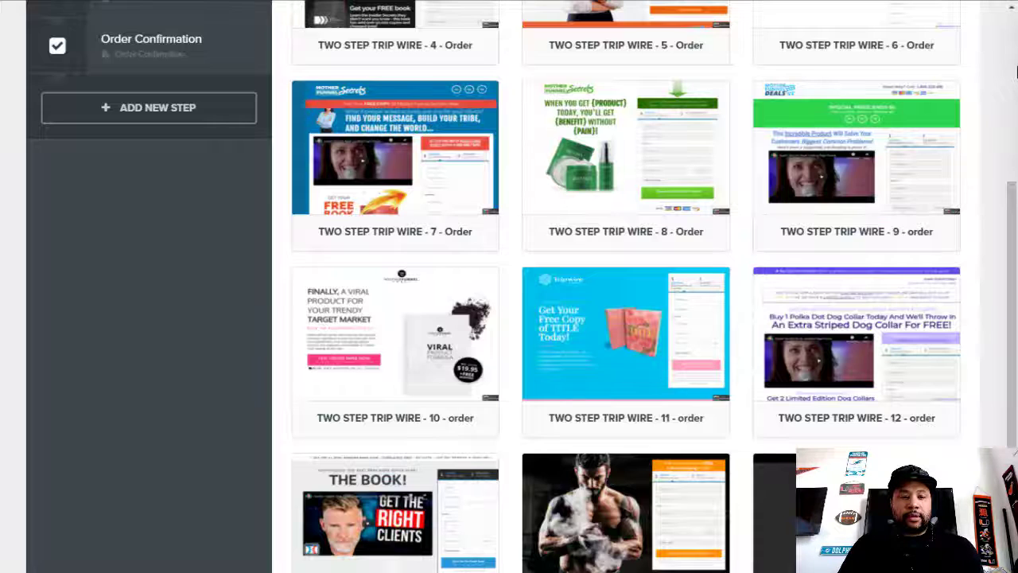
mouse_move(357, 322)
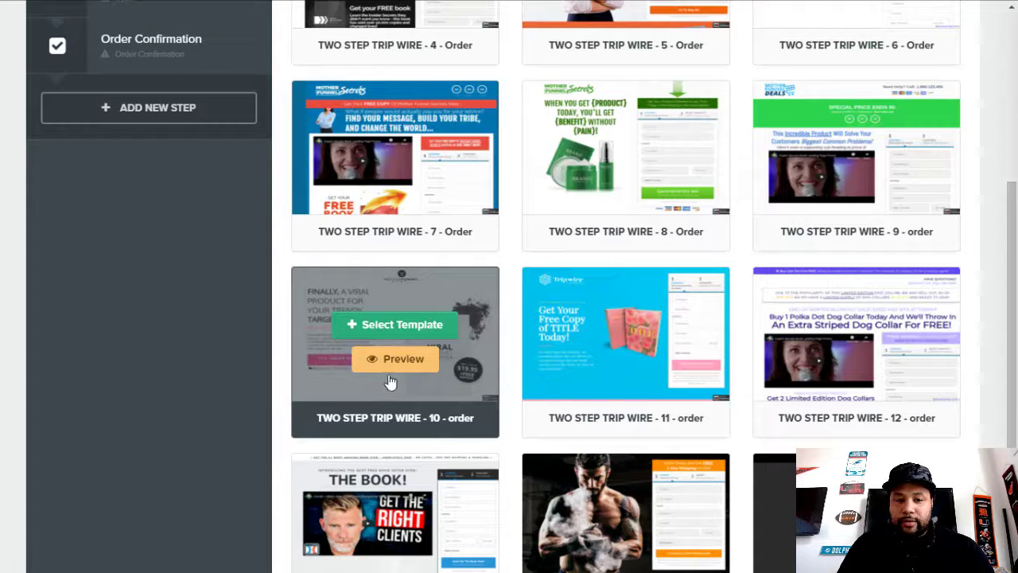
click(391, 326)
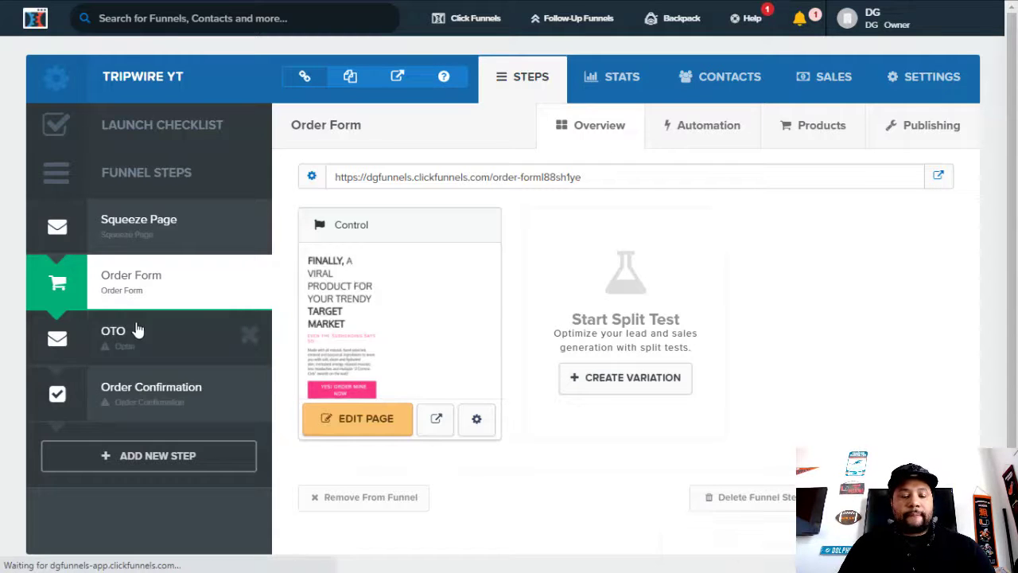
- Open the OTO step from the Funnel Steps sidebar
click(132, 334)
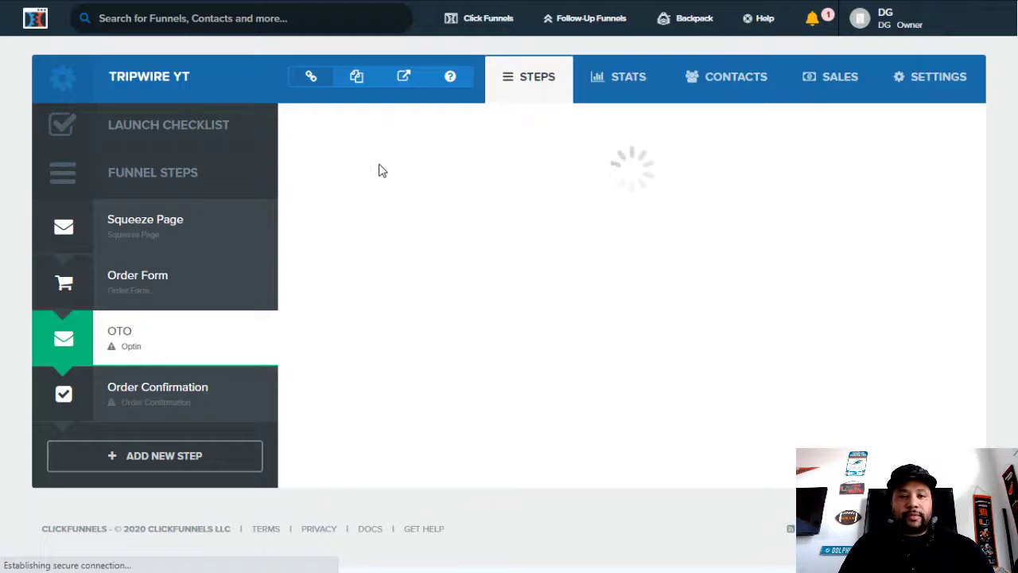
- Show One Click Upsell (OTO) templates and select TWO STEP TRIP WIRE - 6 - OTO
click(383, 127)
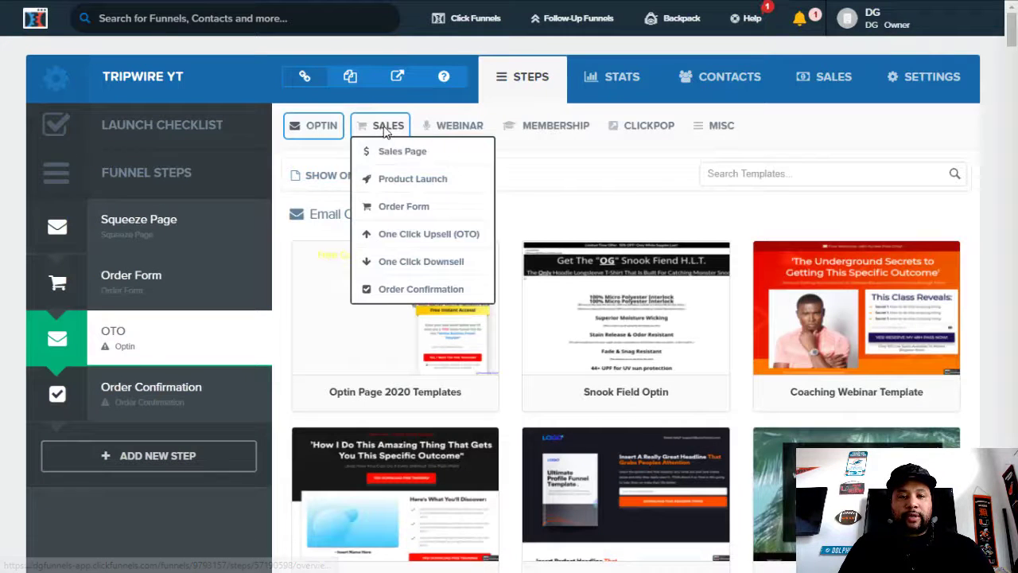
click(430, 235)
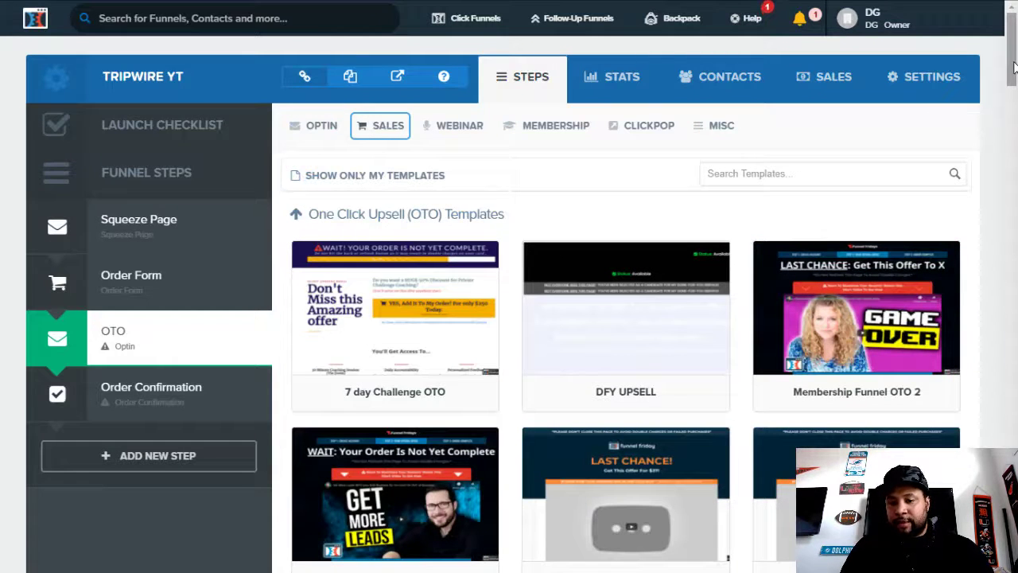
drag(1014, 68, 1001, 225)
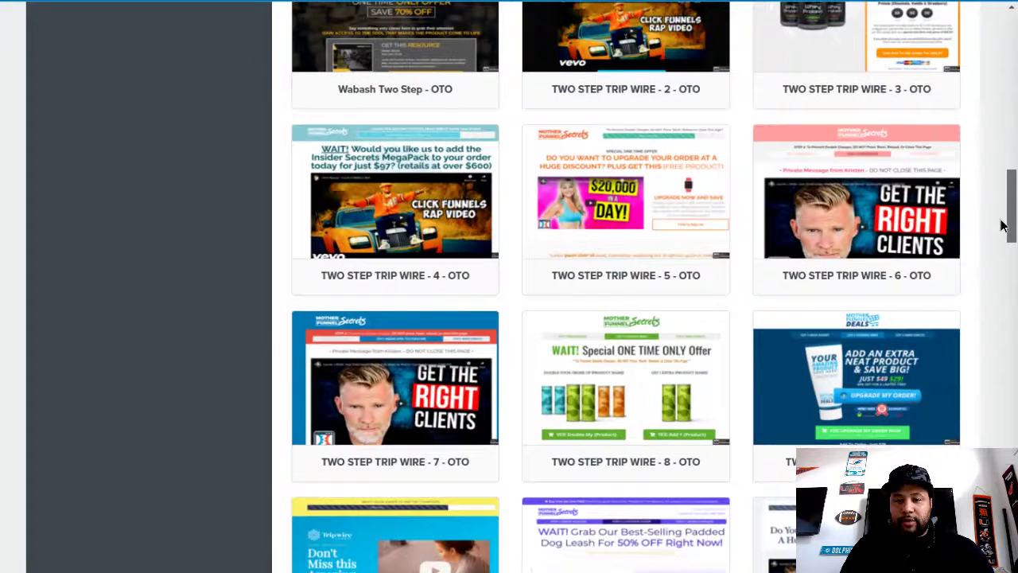
drag(1002, 225, 1000, 215)
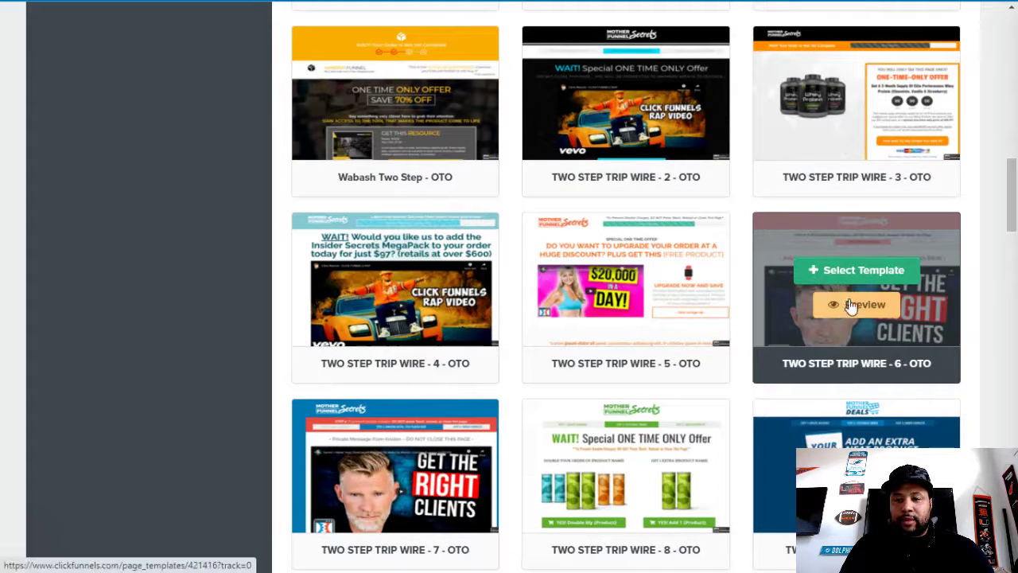
click(883, 273)
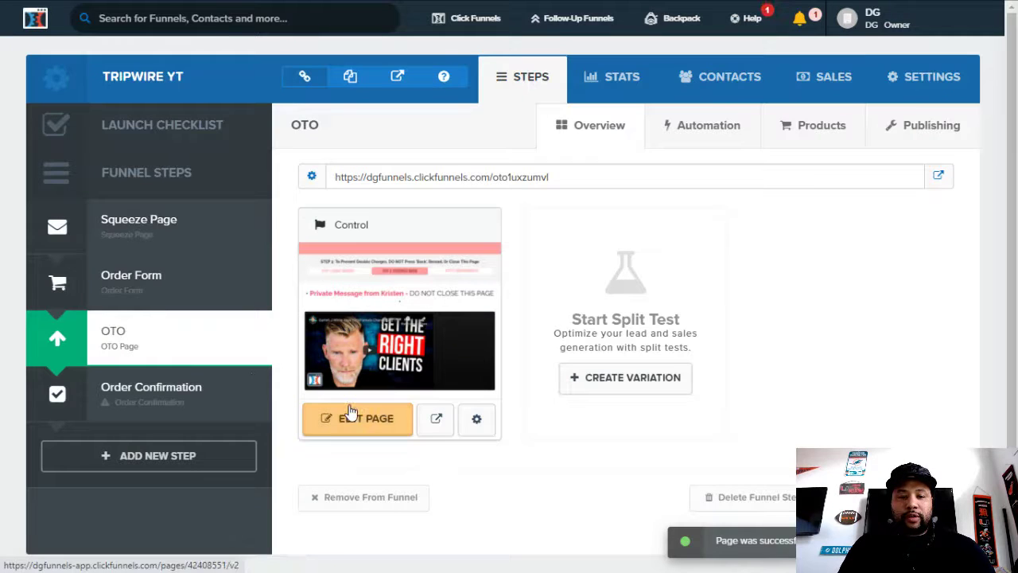
- Edit the OTO step's Control variation page in the page editor
click(365, 425)
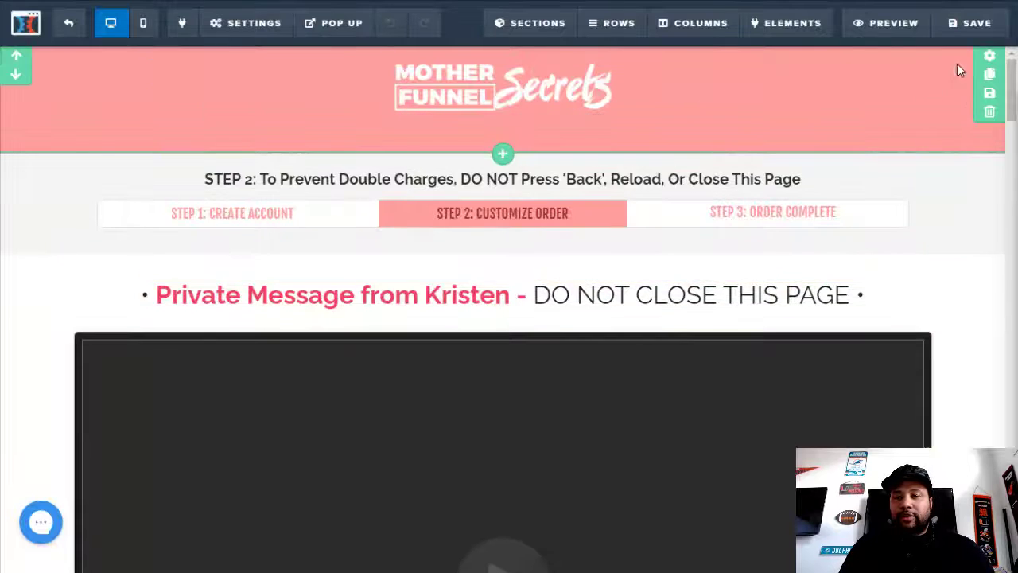
- Set the OTO header section's background colour to green #24cd28
click(988, 61)
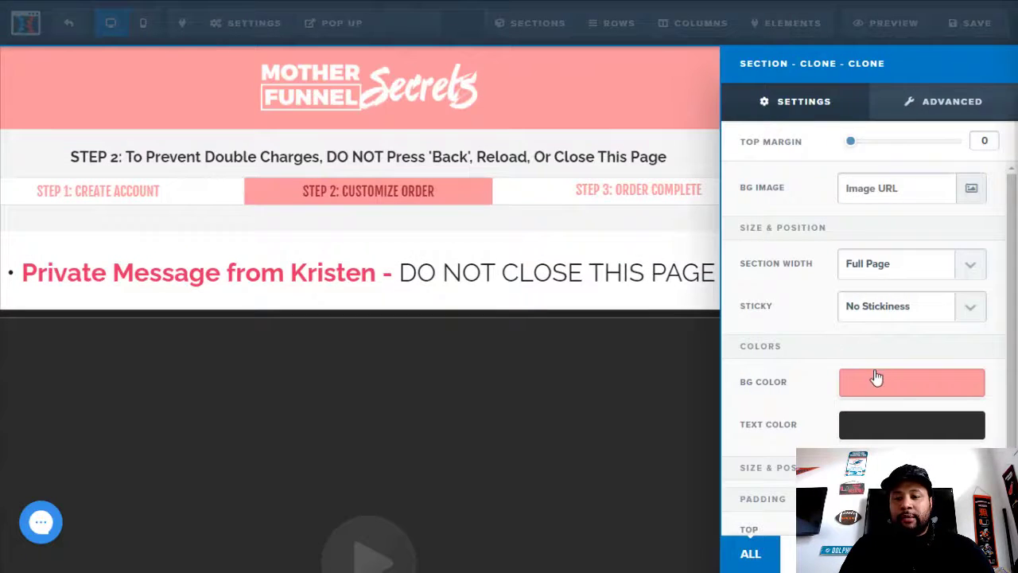
click(778, 390)
click(836, 343)
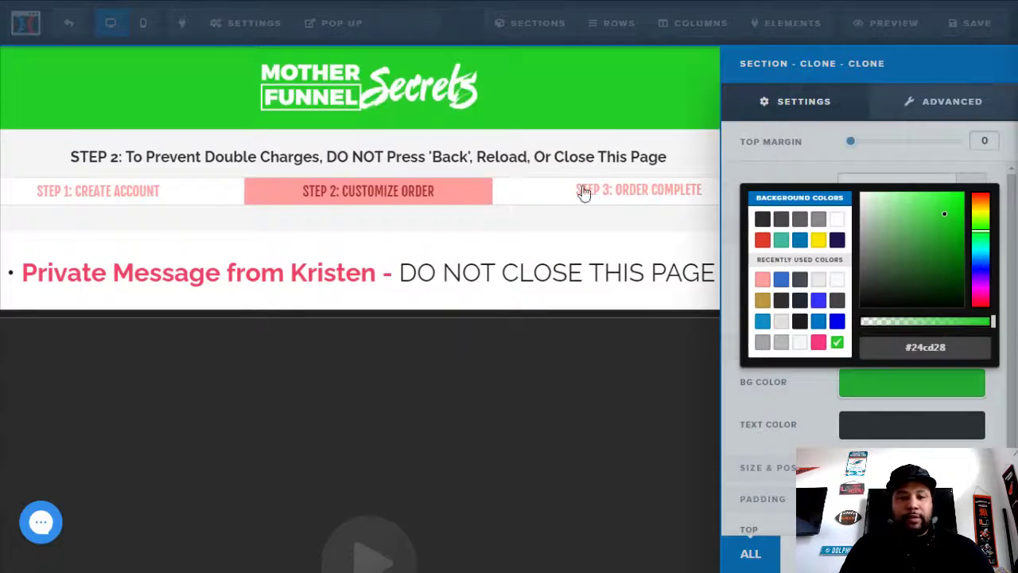
click(576, 147)
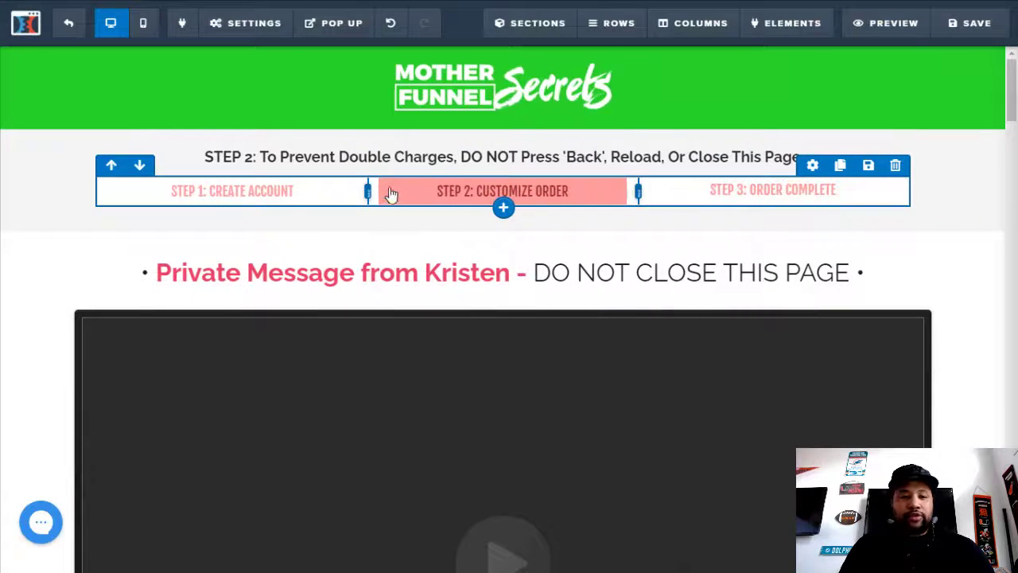
drag(1013, 86, 1014, 116)
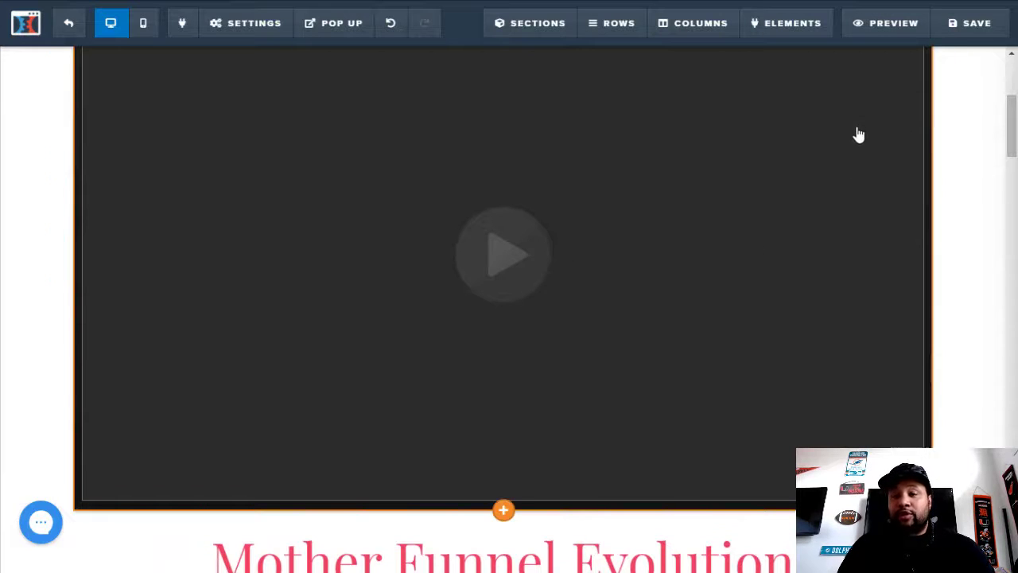
drag(1006, 141, 1011, 272)
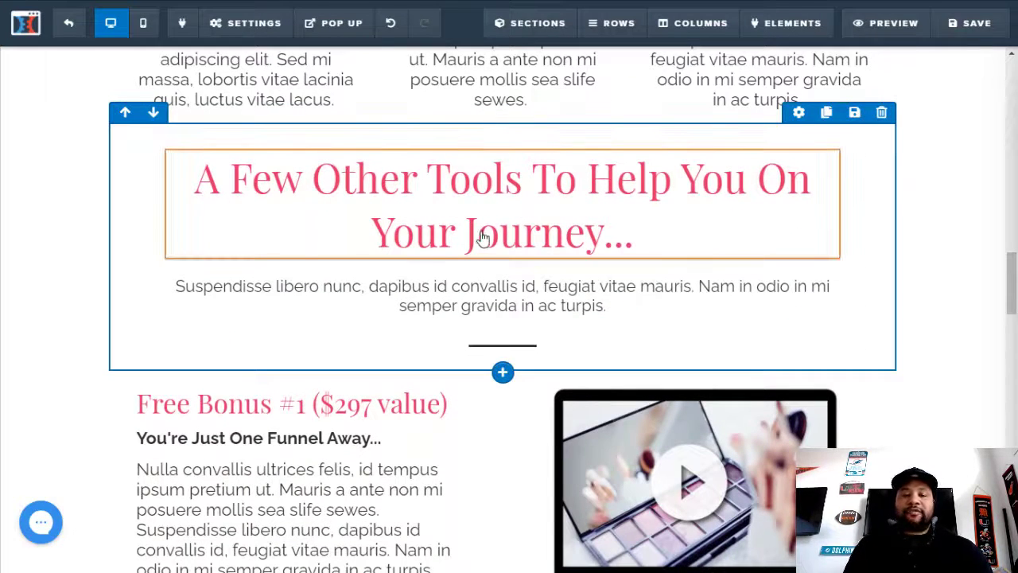
mouse_move(470, 223)
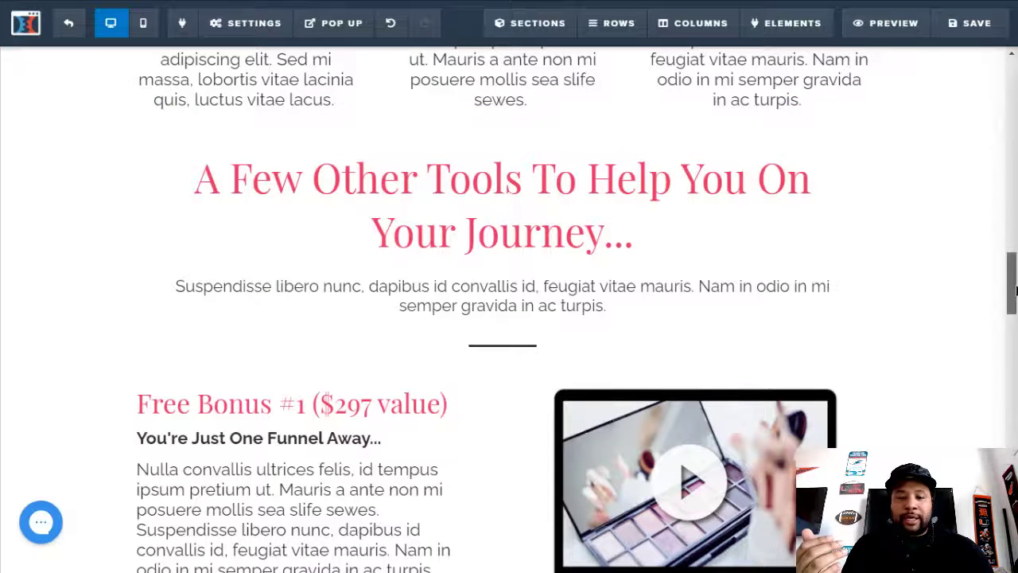
scroll(739, 390, down, 2)
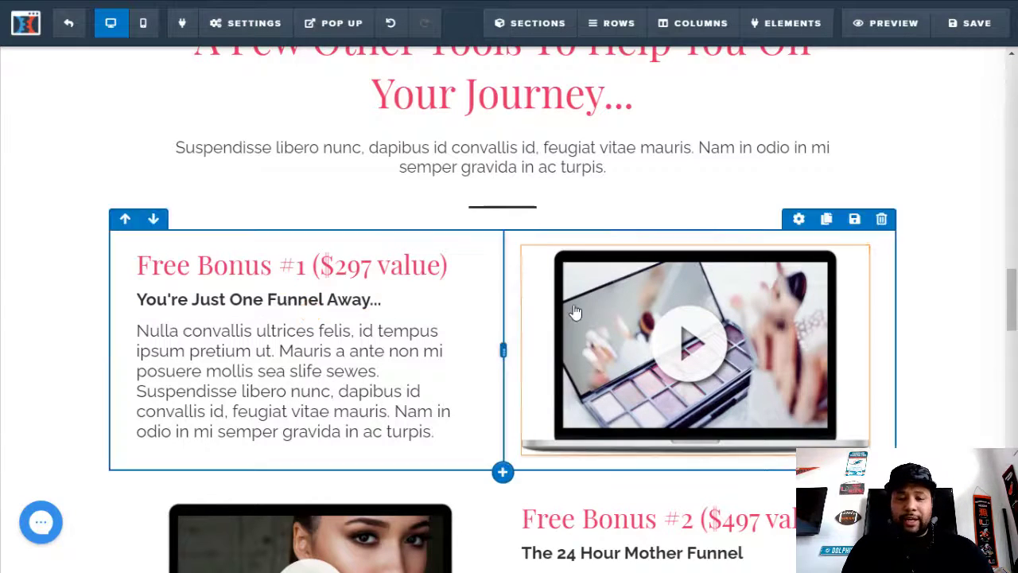
scroll(1010, 302, down, 3)
scroll(1009, 318, down, 15)
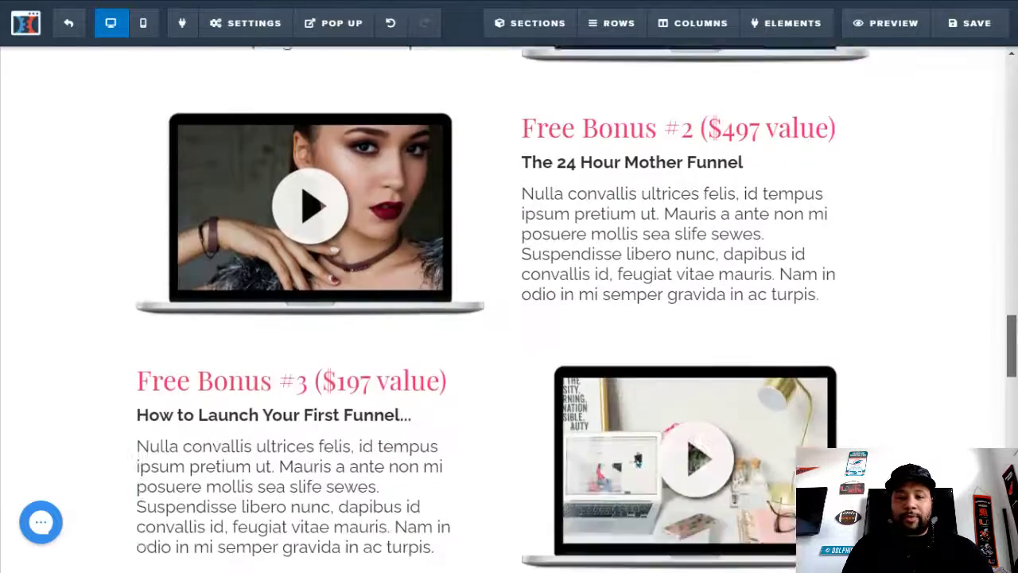
scroll(1006, 430, down, 2)
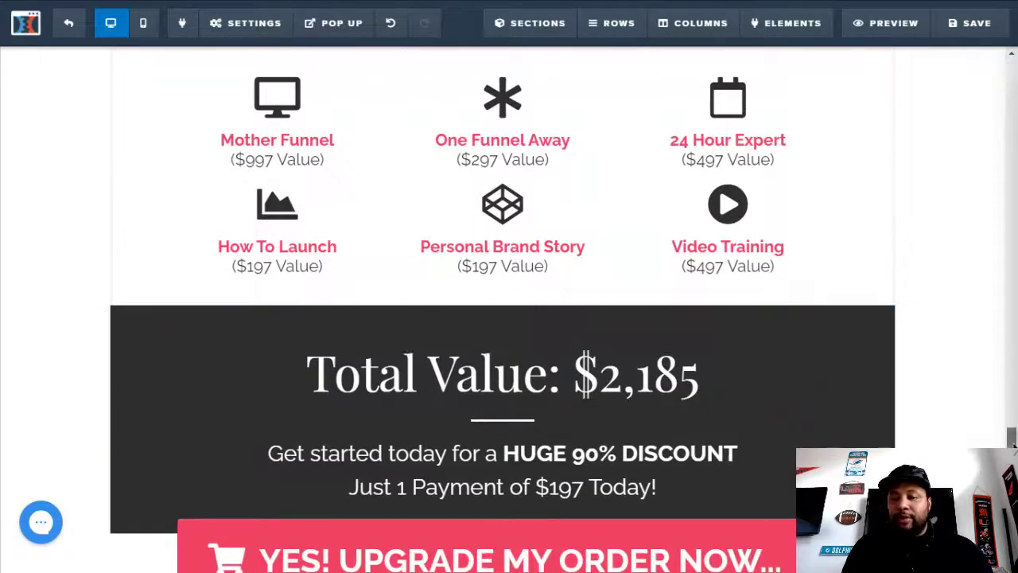
scroll(1006, 431, down, 2)
scroll(1006, 430, up, 4)
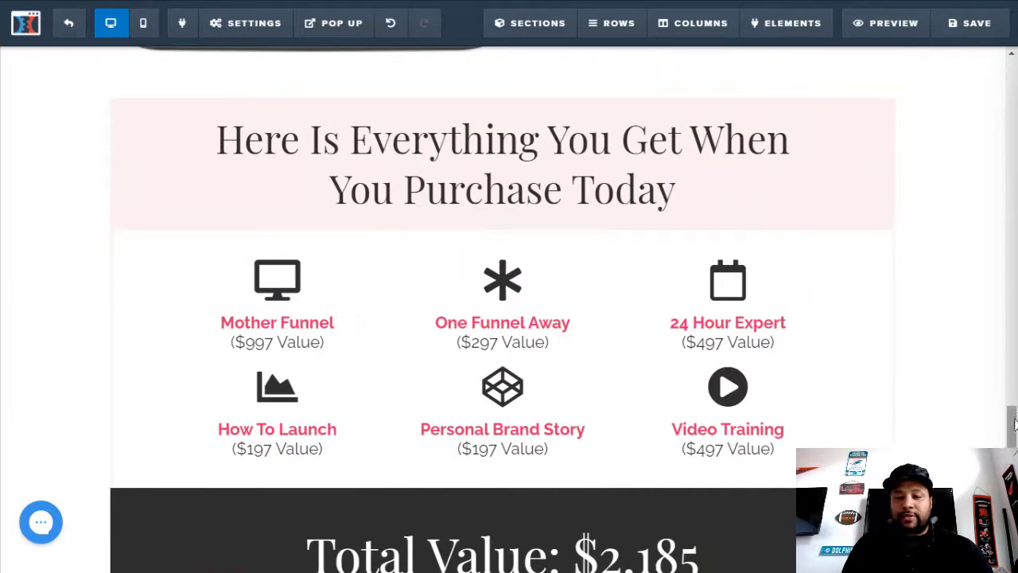
scroll(1006, 424, down, 10)
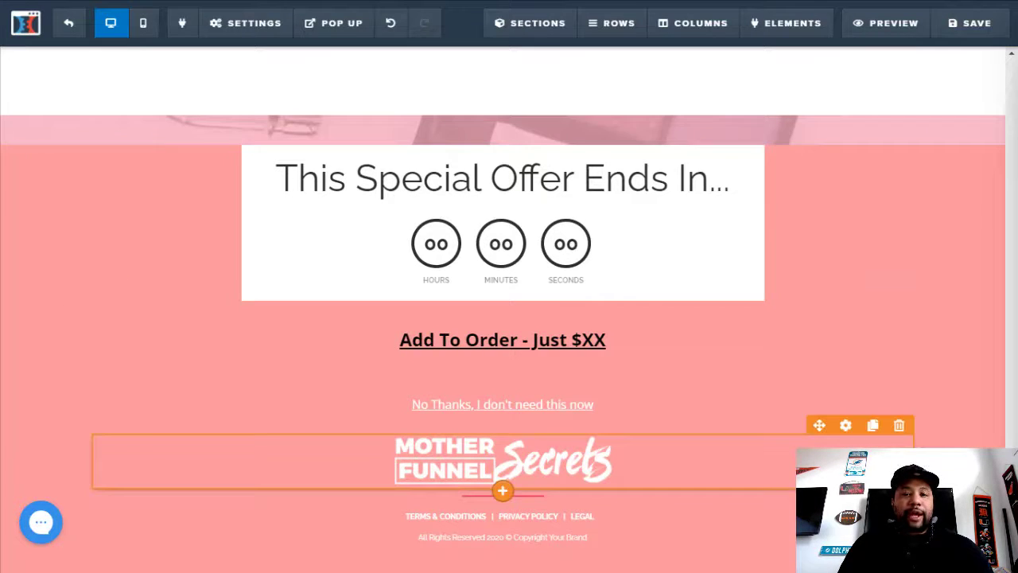
scroll(503, 310, up, 15)
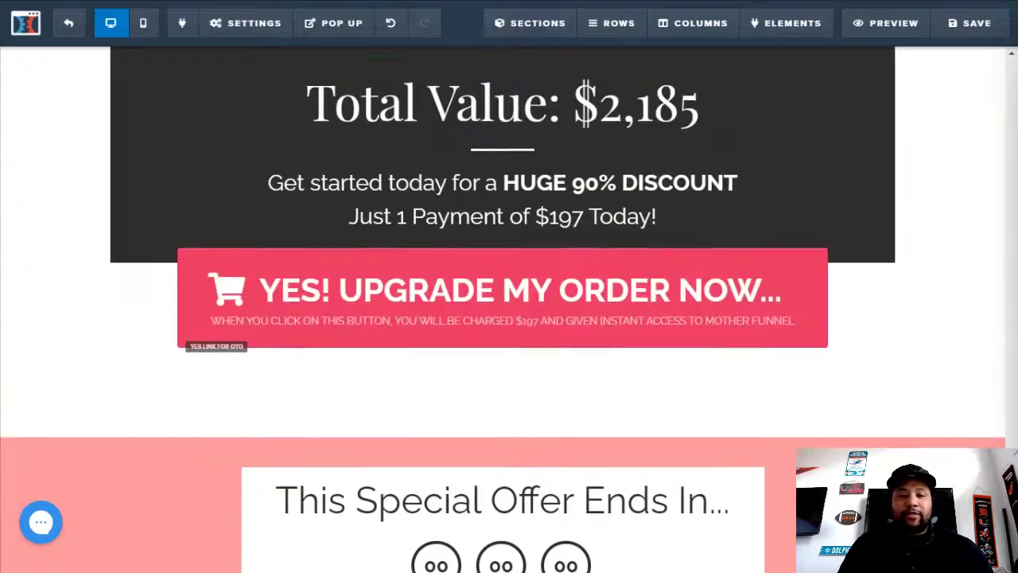
scroll(503, 310, up, 15)
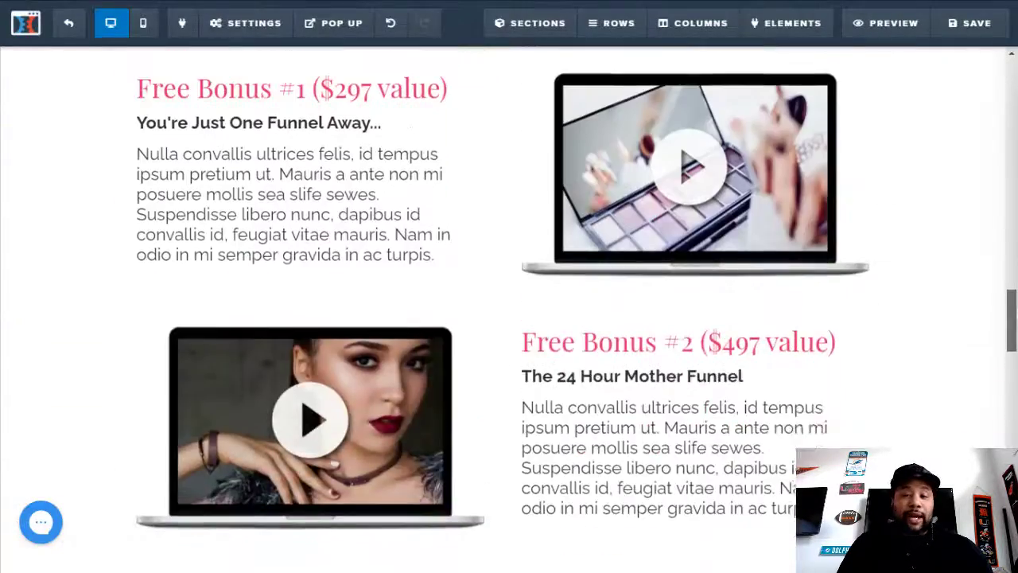
scroll(502, 310, up, 10)
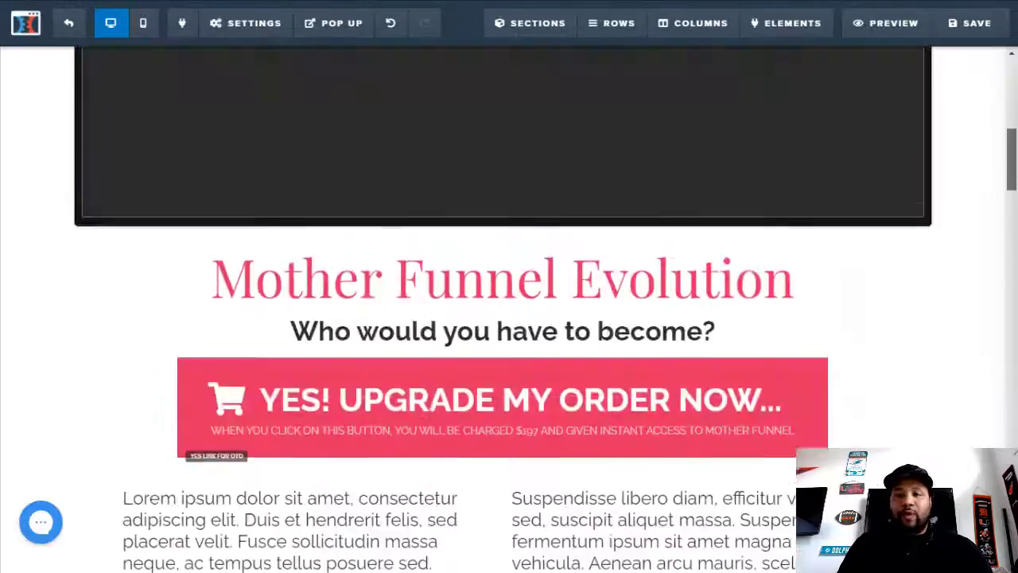
scroll(763, 183, down, 1)
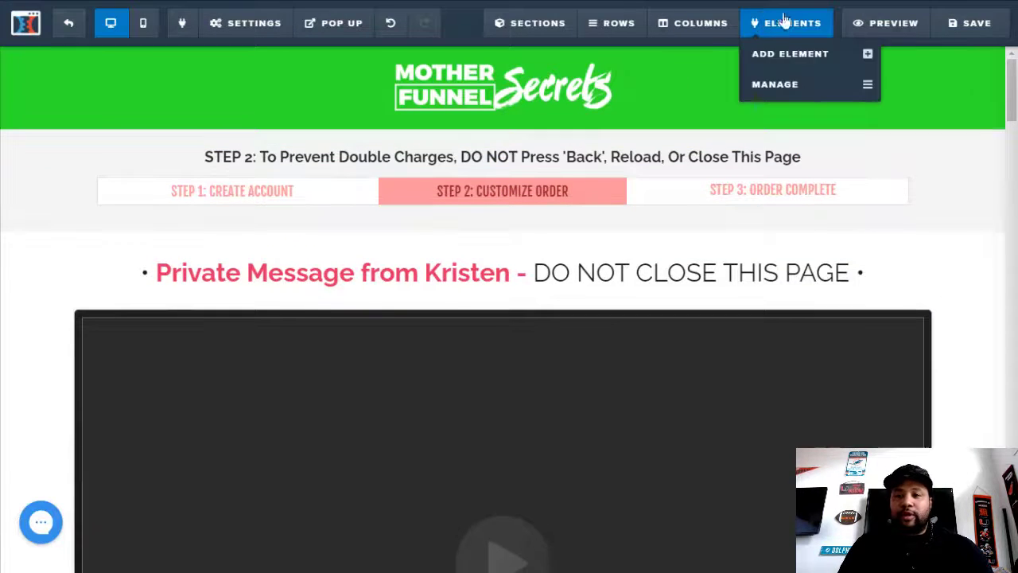
- Save the OTO page with its green header and exit the editor to the OTO step overview
click(971, 31)
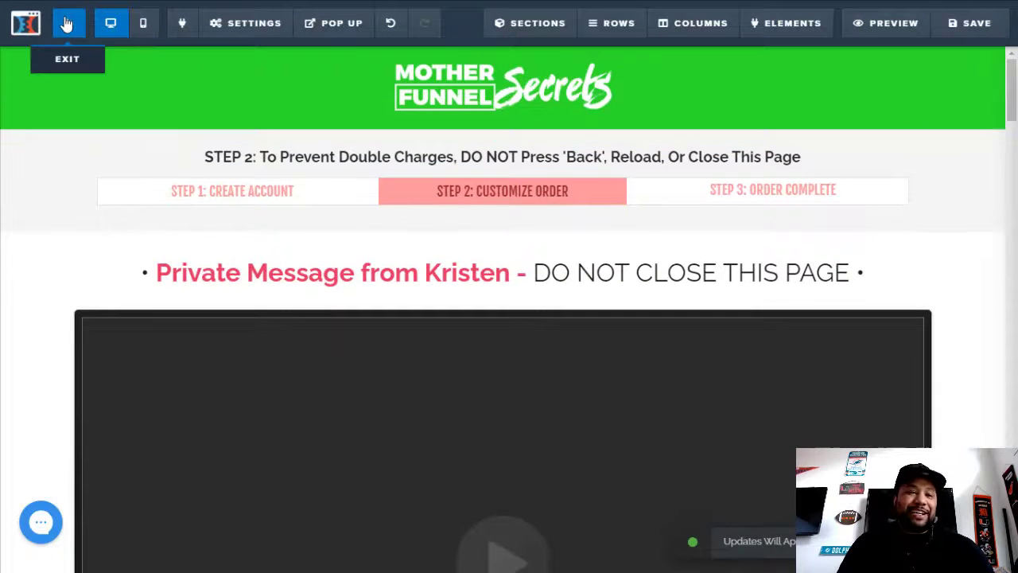
click(68, 24)
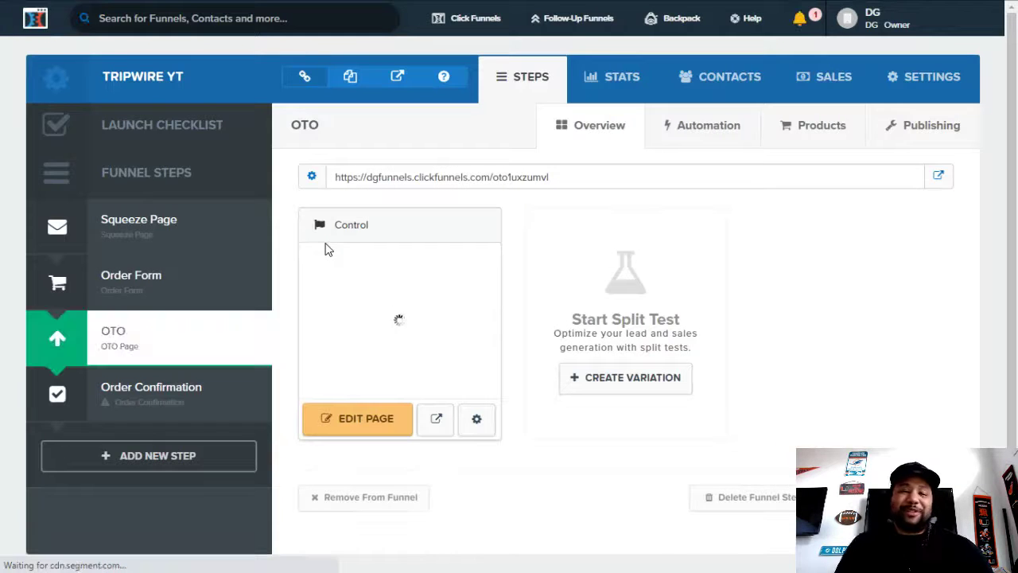